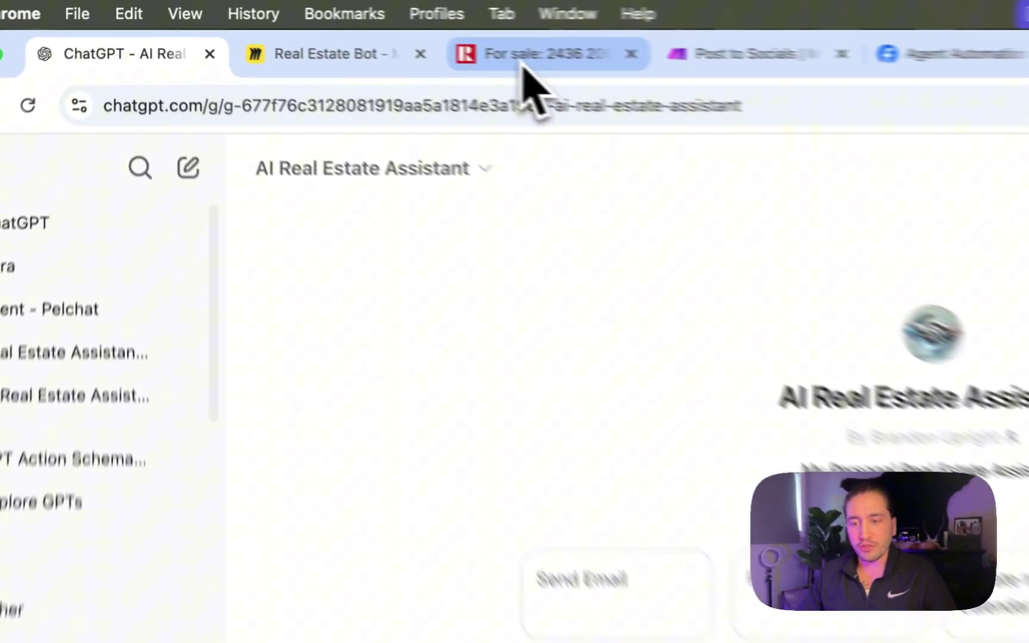
left_click(382, 32)
key("super+c")
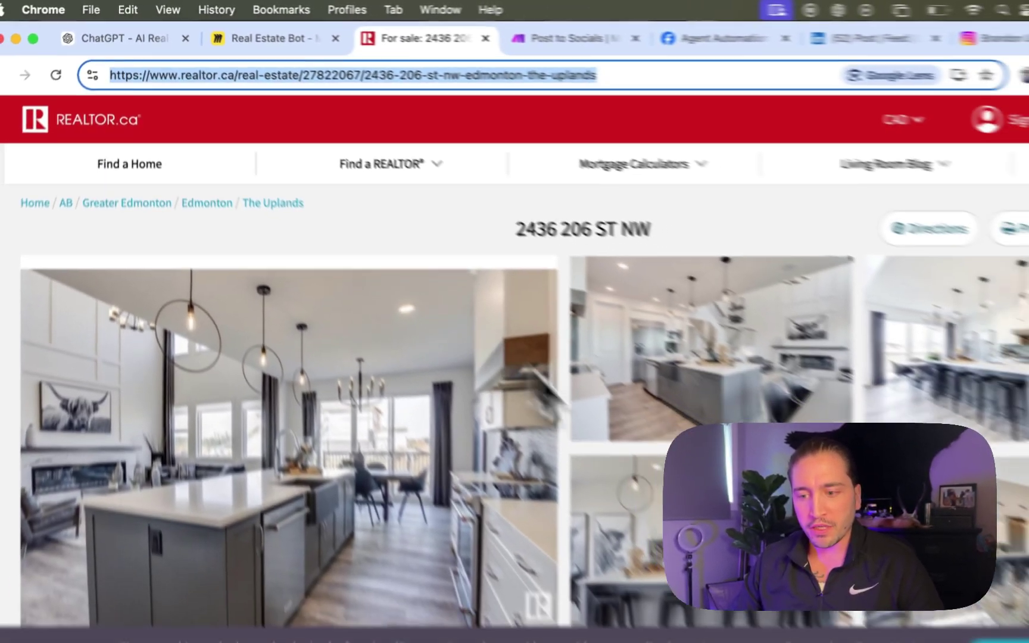
scroll(536, 369, "down", 5)
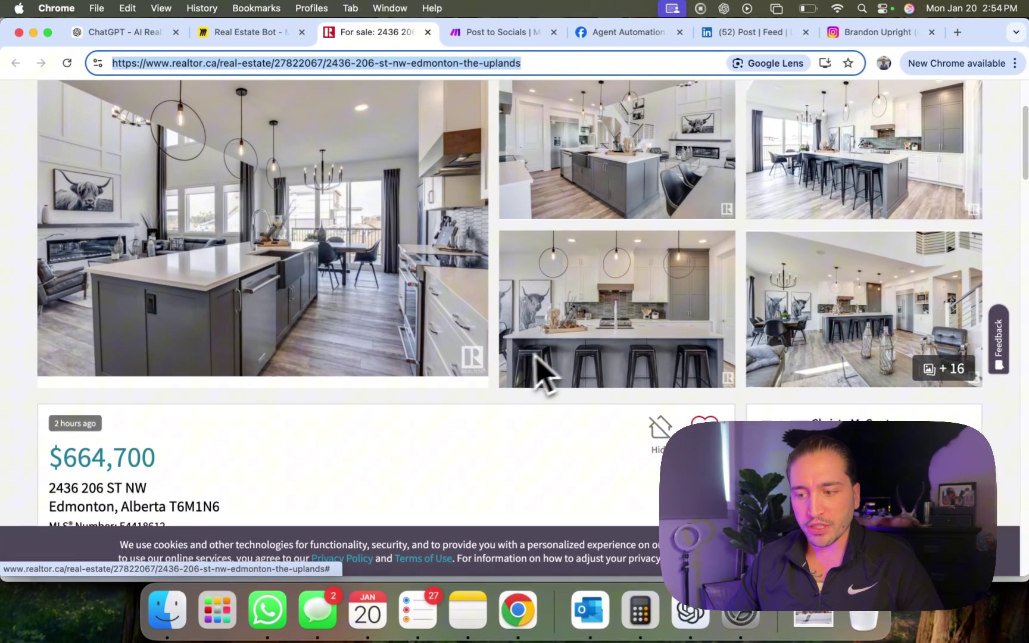
scroll(539, 369, "up", 5)
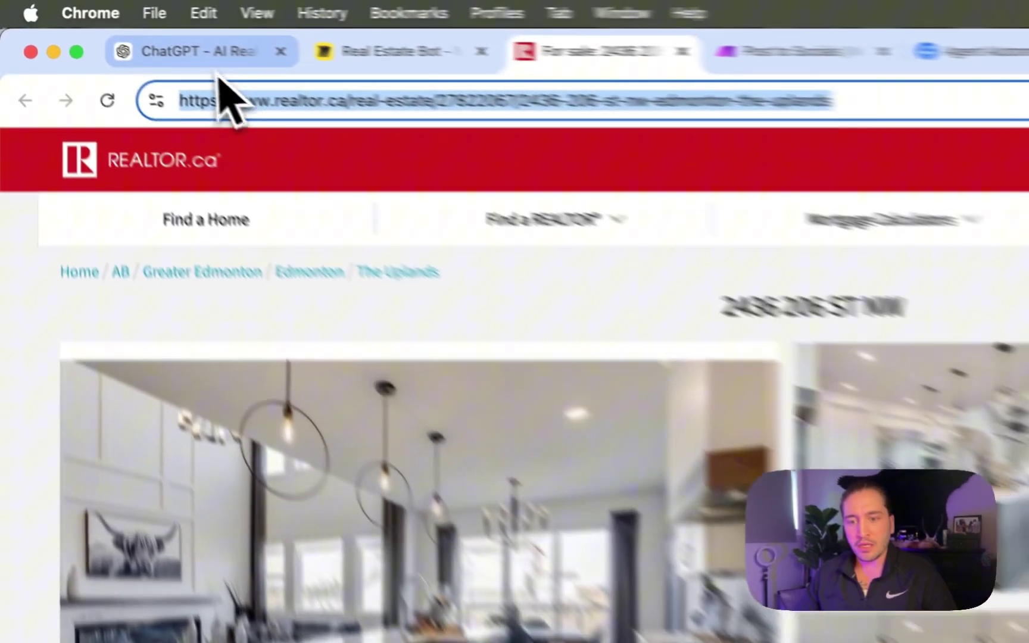
left_click(215, 57)
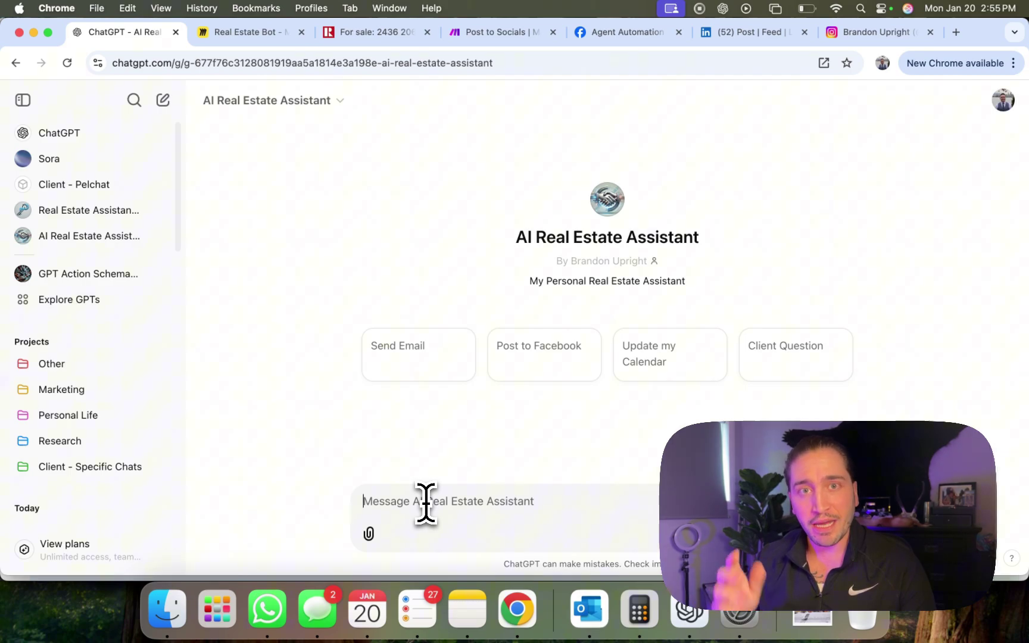
left_click(426, 504)
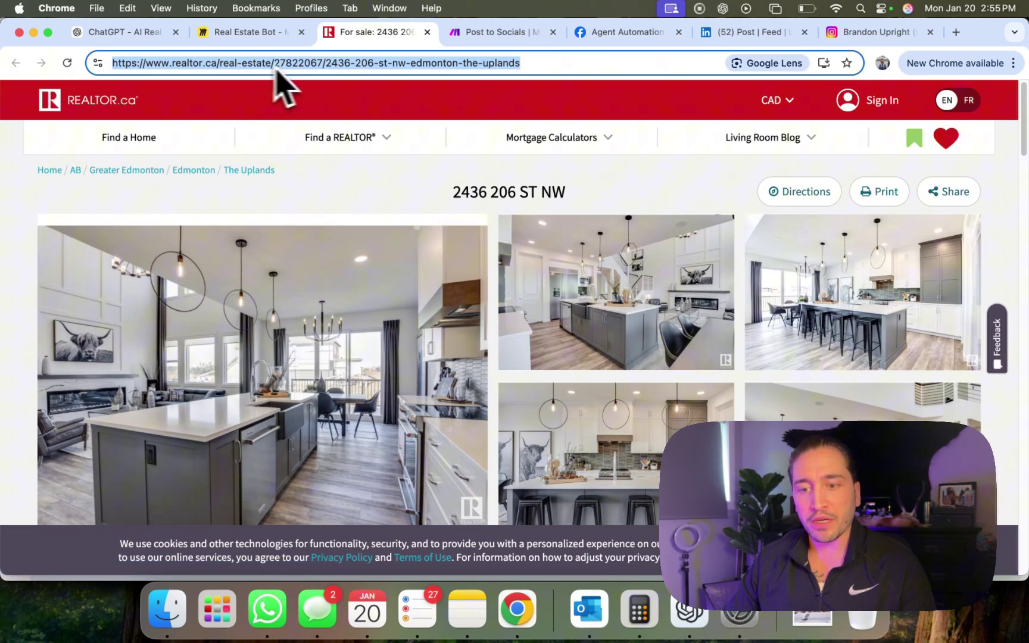
left_click(128, 33)
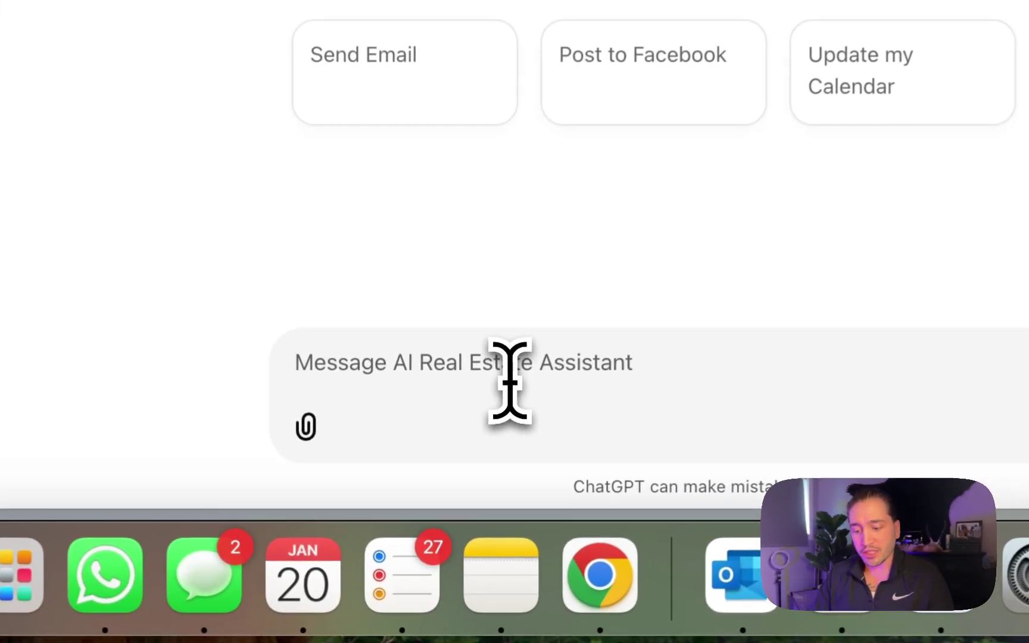
- Send 'Hey post my newest listing to my social channels:' with the pasted listing URL, then allow the webhook call
left_click(472, 511)
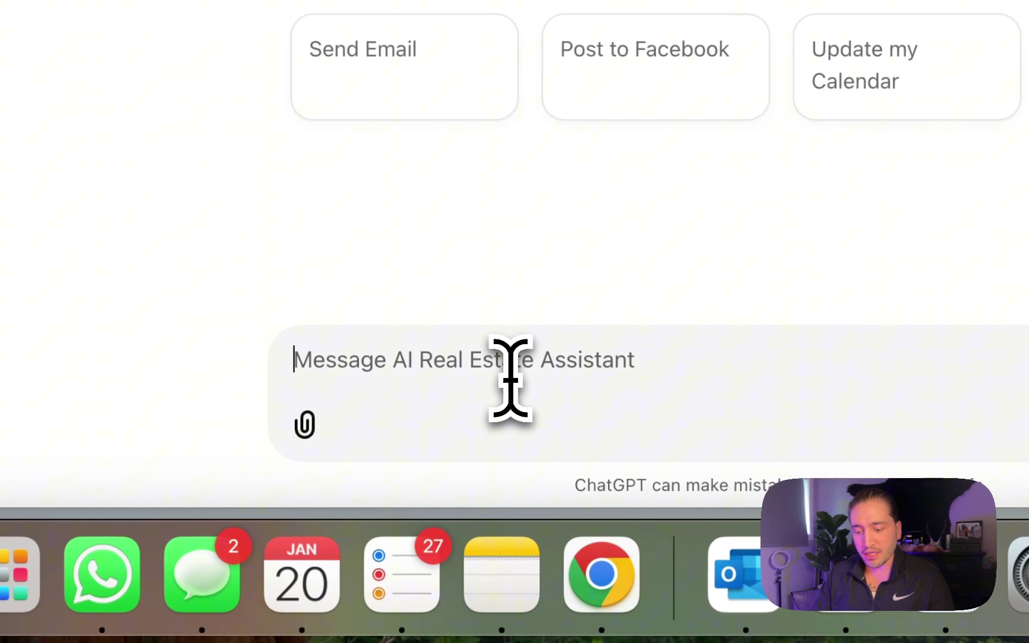
type("Hey post my newes")
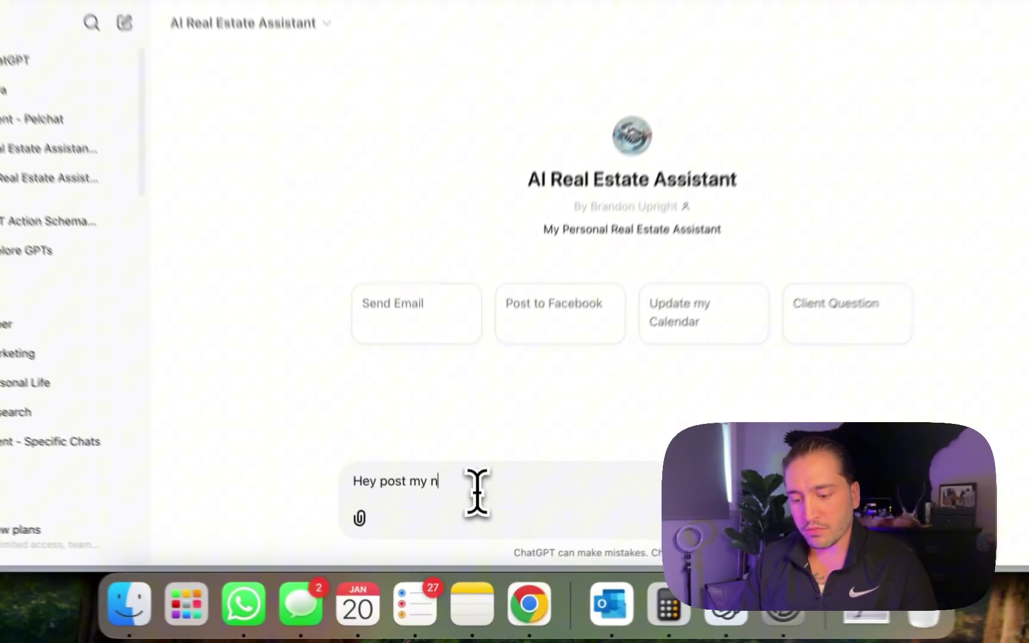
type("t")
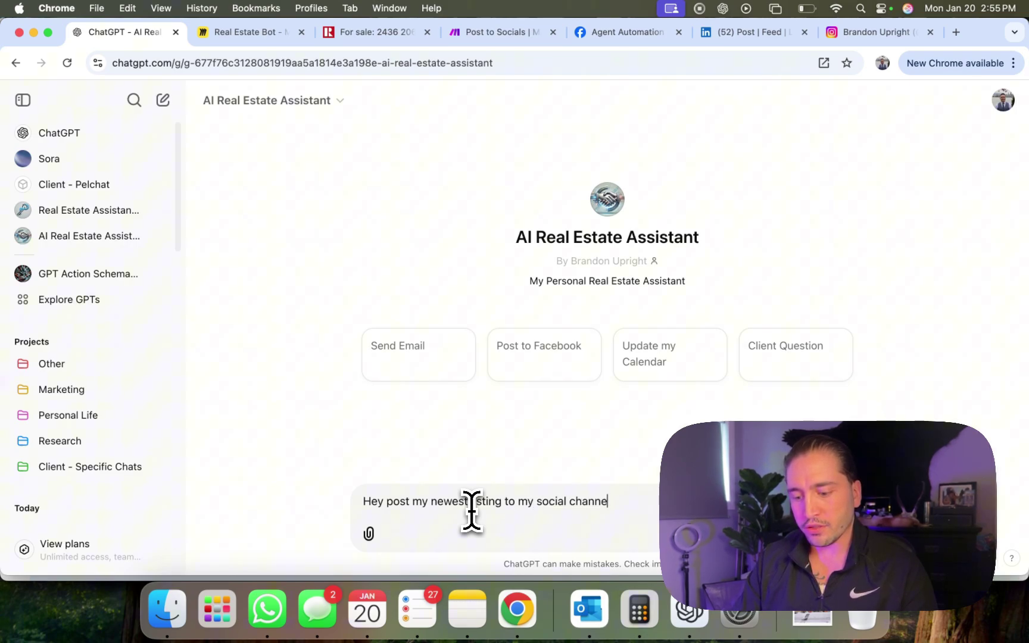
type("listing to my social channels:")
key("super+v")
key("Return")
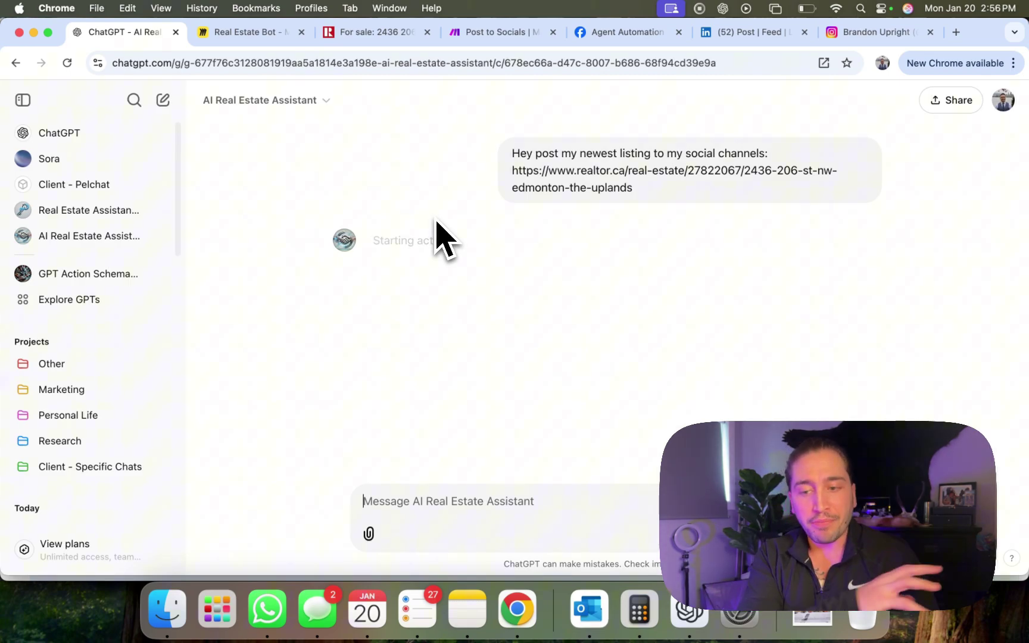
left_click(410, 265)
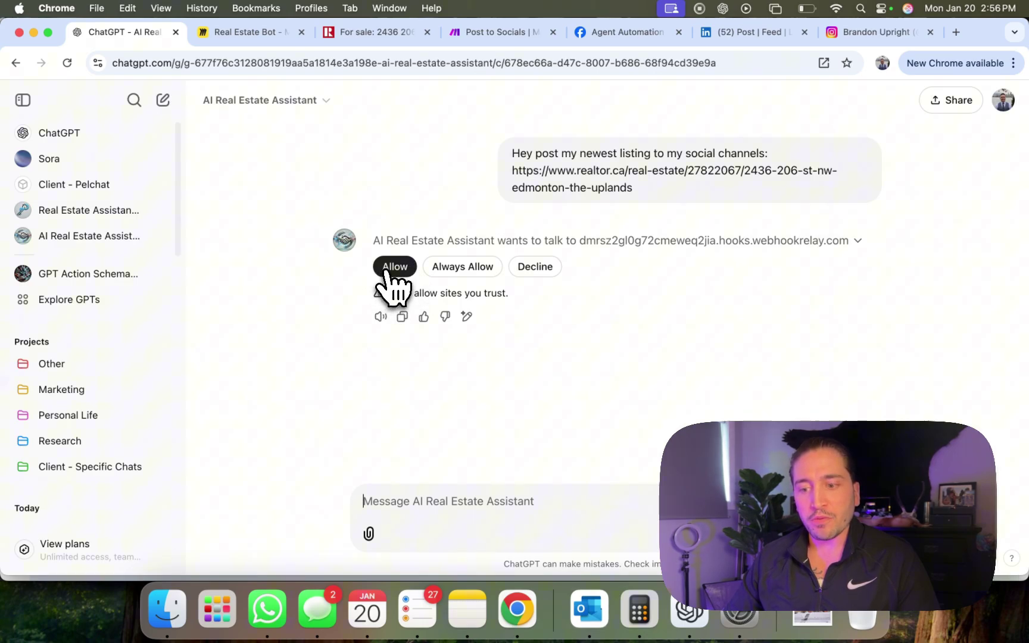
left_click(393, 267)
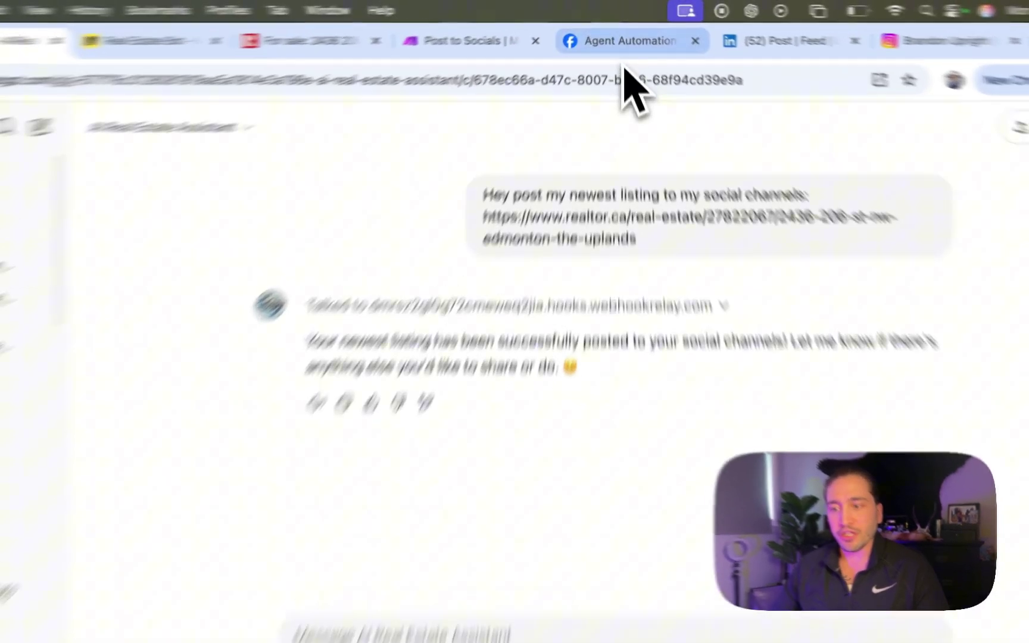
left_click(620, 32)
scroll(596, 328, "down", 3)
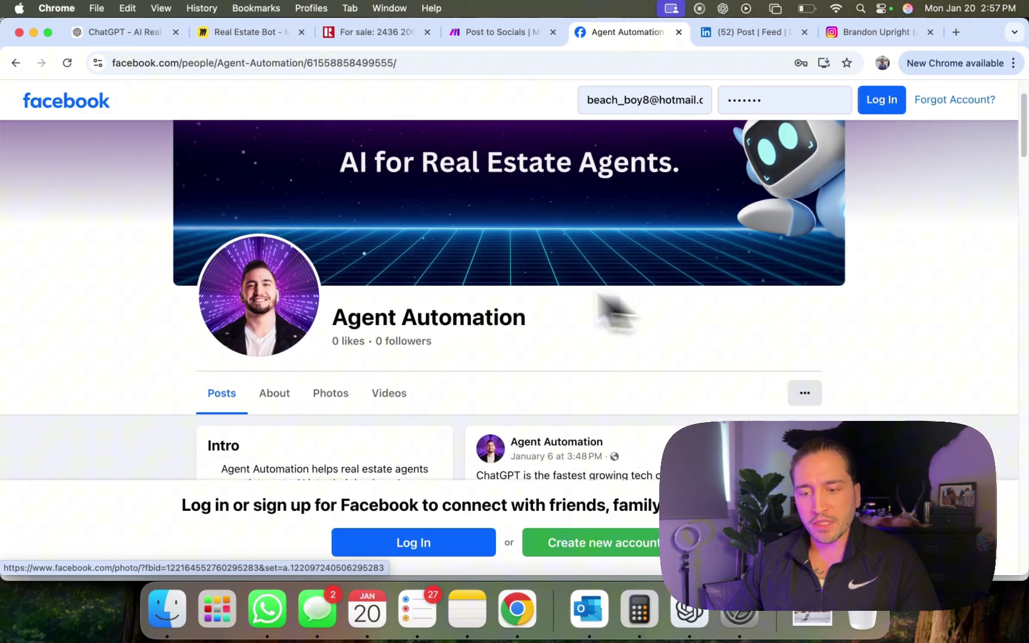
scroll(732, 358, "down", 5)
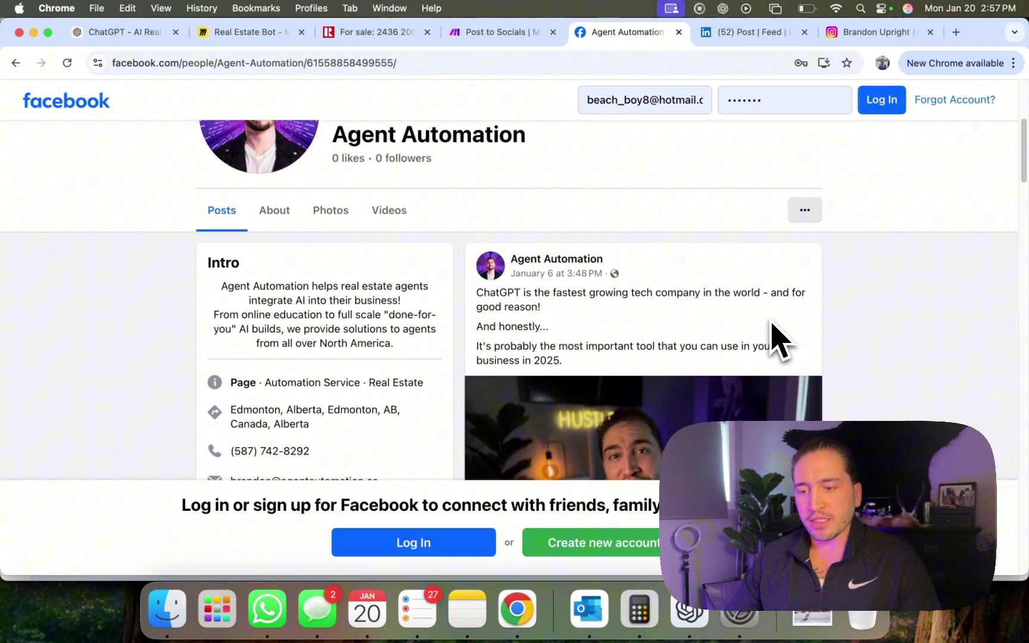
scroll(616, 372, "down", 4)
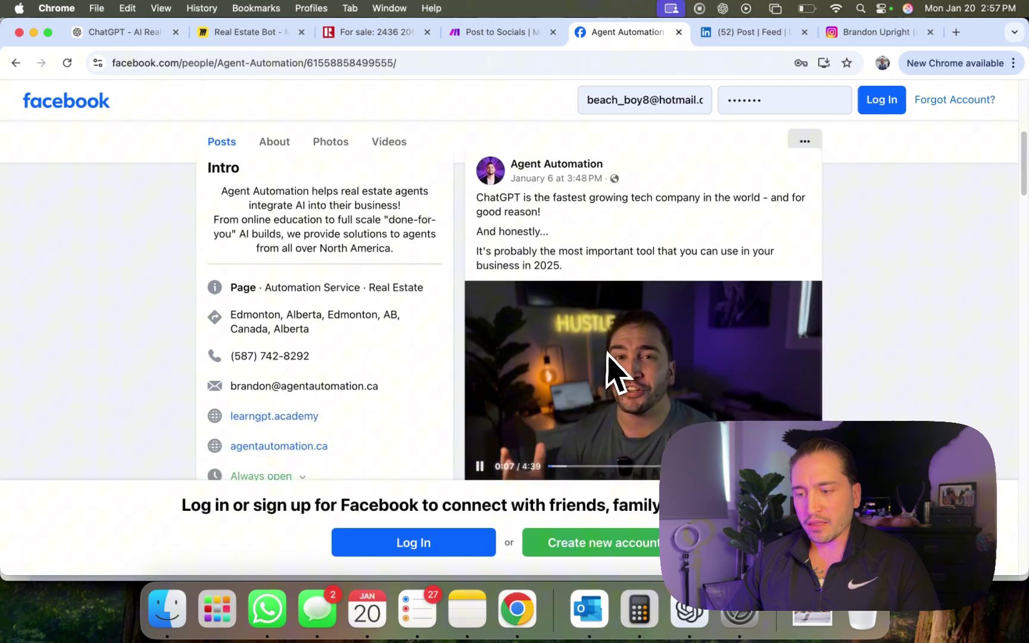
scroll(641, 333, "up", 4)
scroll(581, 351, "up", 3)
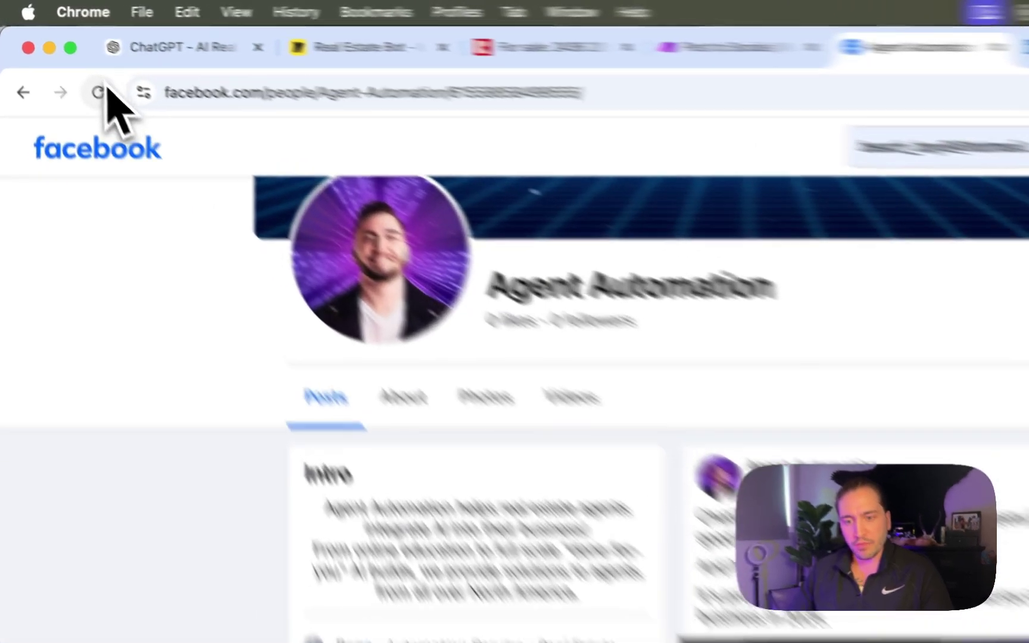
left_click(67, 63)
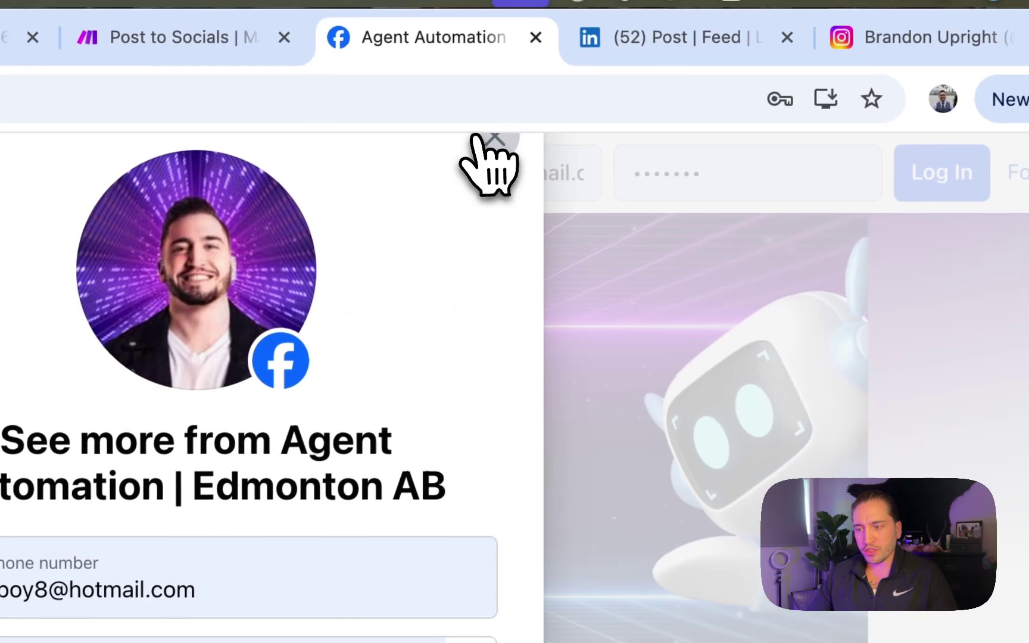
left_click(482, 136)
scroll(501, 535, "down", 12)
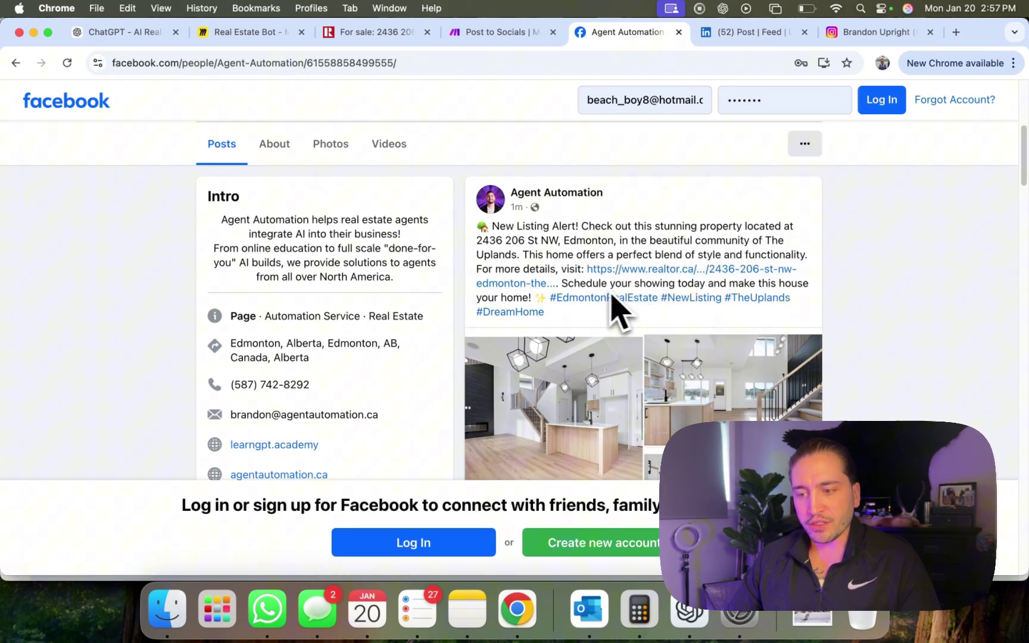
scroll(608, 324, "down", 1)
scroll(604, 322, "down", 6)
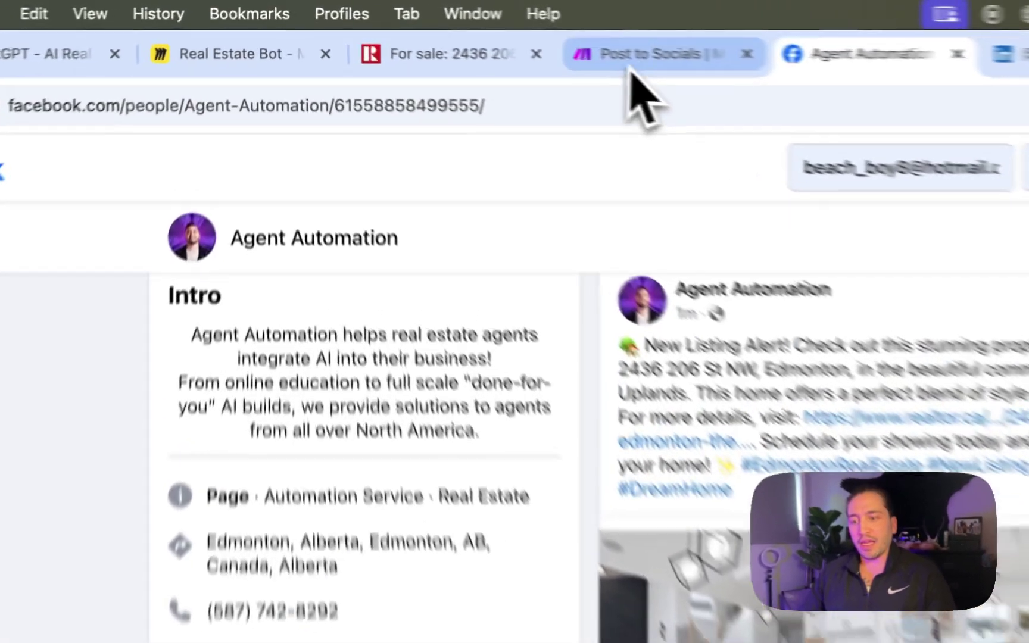
- View the Make Post to Socials scenario, then go back to the assistant's posting confirmation
left_click(476, 32)
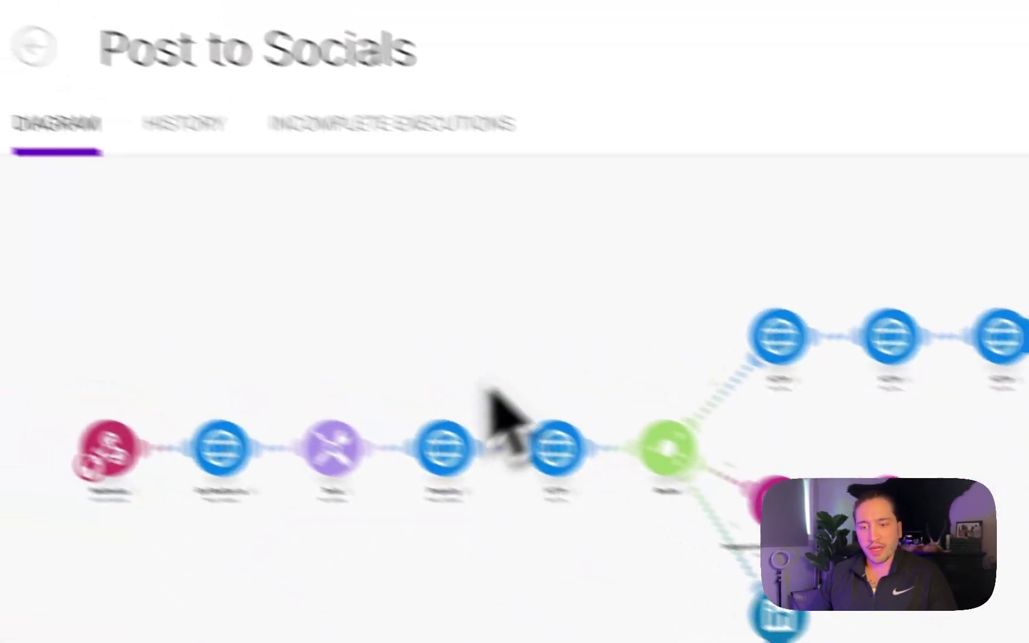
left_click(244, 42)
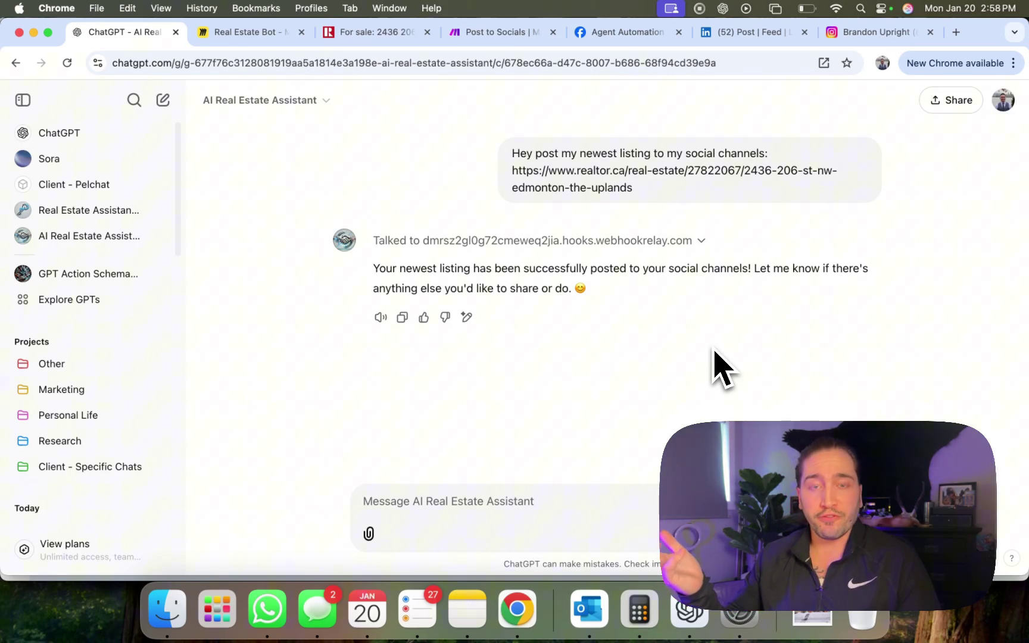
left_click(738, 33)
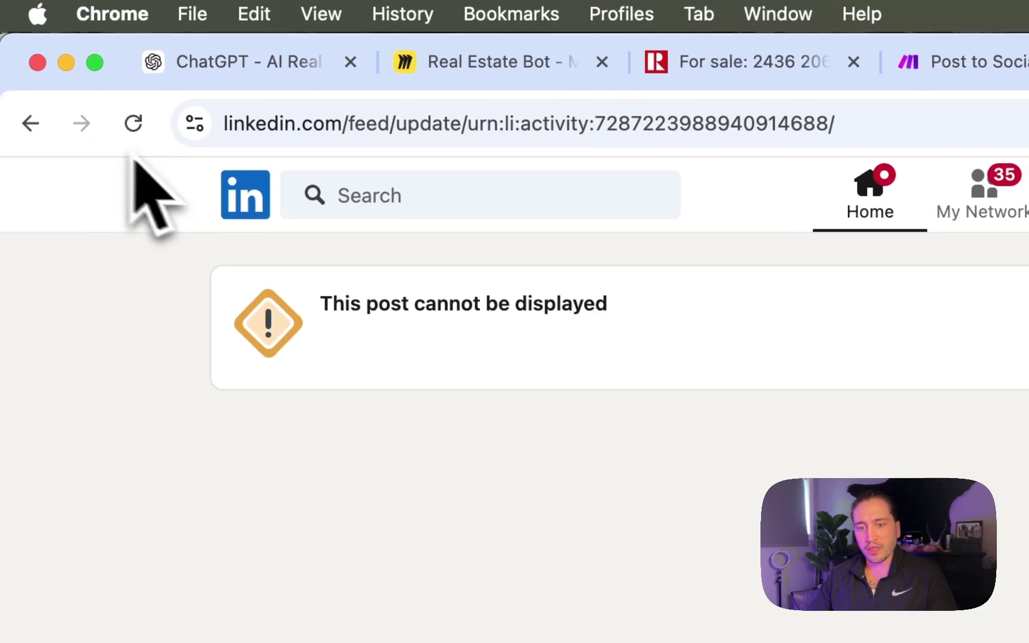
left_click(27, 131)
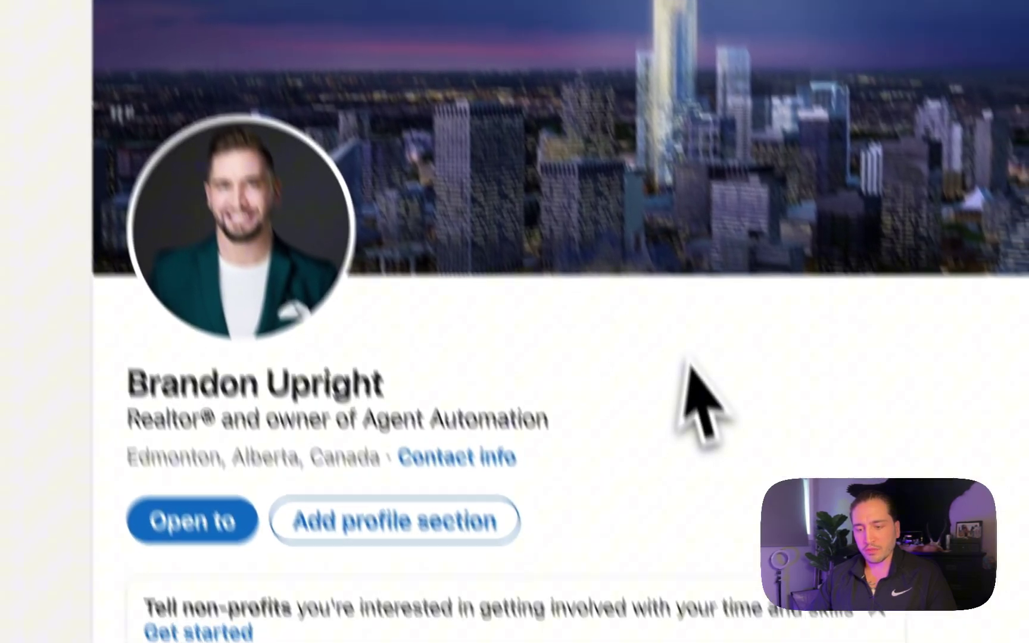
scroll(753, 476, "down", 10)
scroll(756, 471, "down", 5)
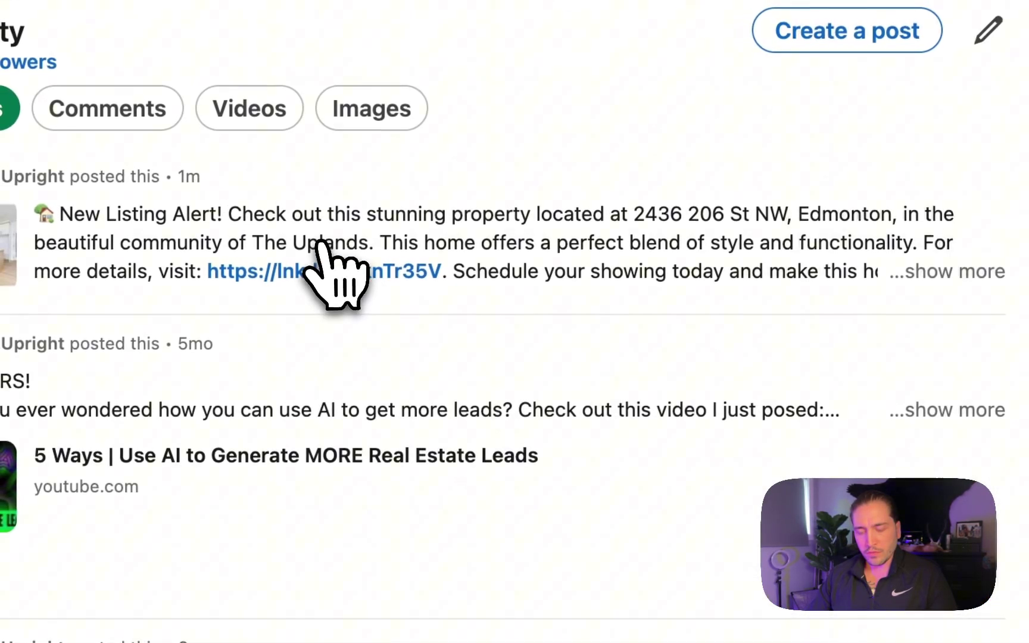
left_click(342, 239)
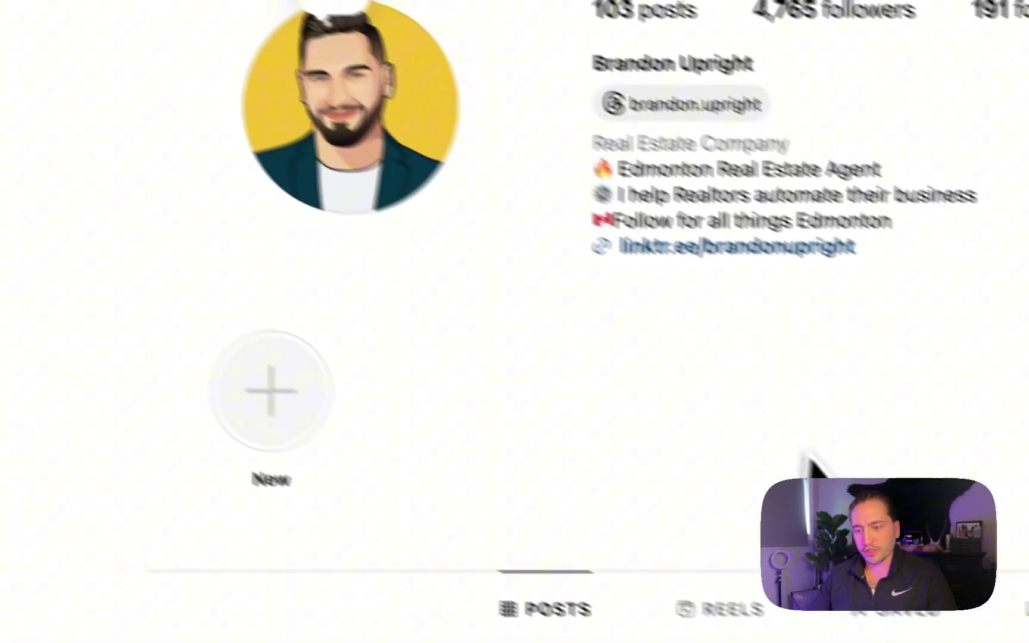
- Open the newest Instagram listing post to check its caption and hashtags, then switch to the Facebook page
scroll(689, 425, "down", 5)
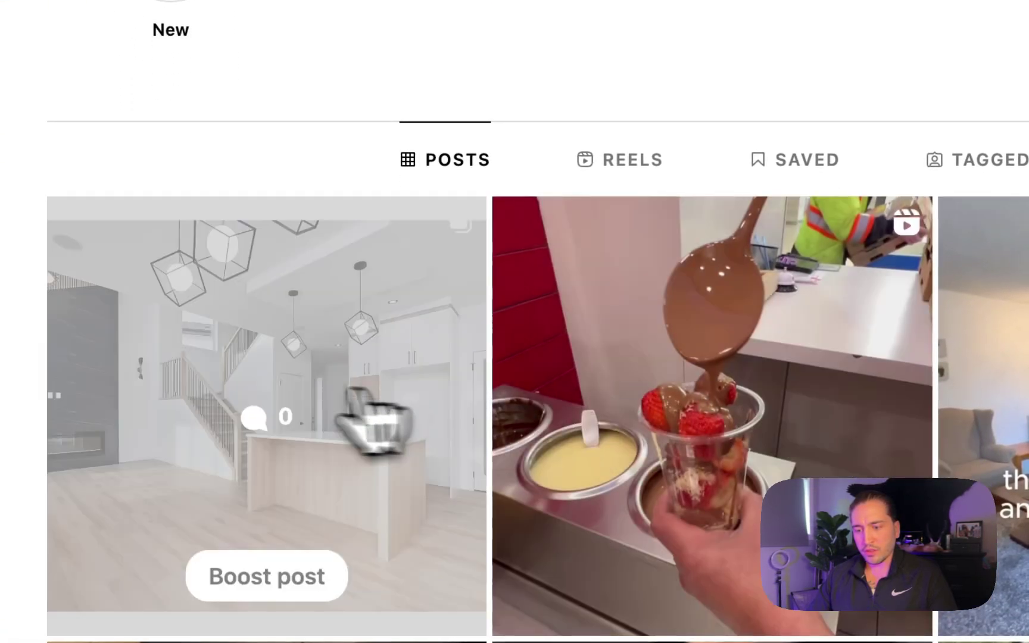
left_click(352, 392)
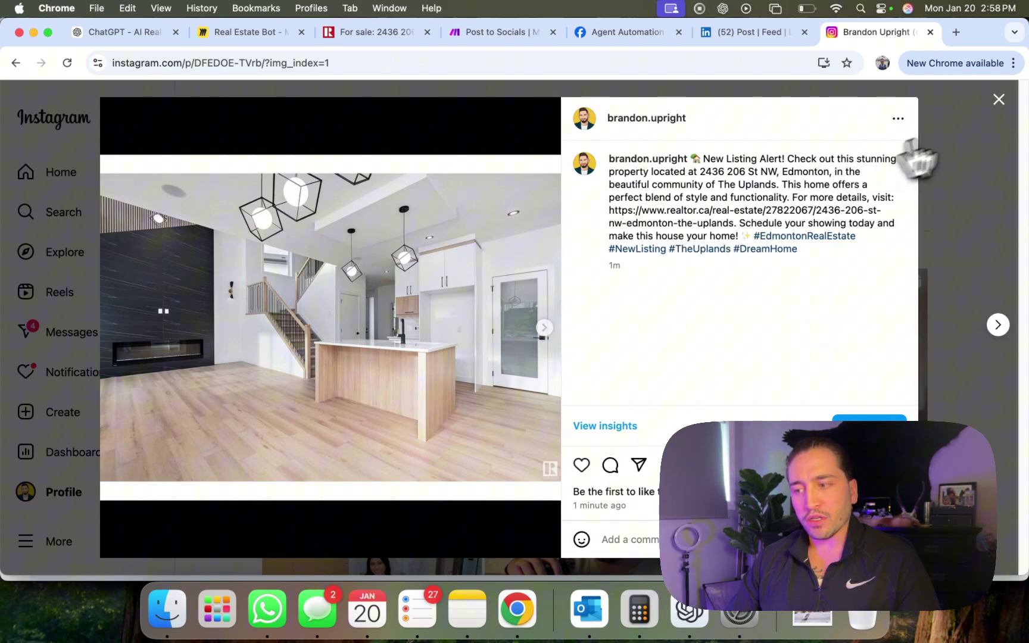
left_click(999, 99)
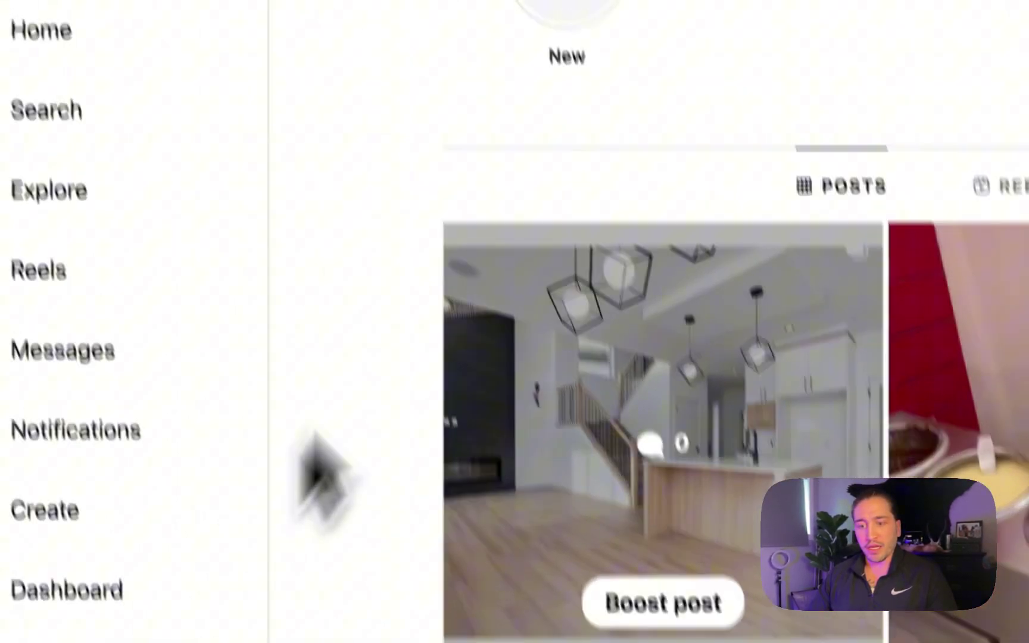
left_click(631, 66)
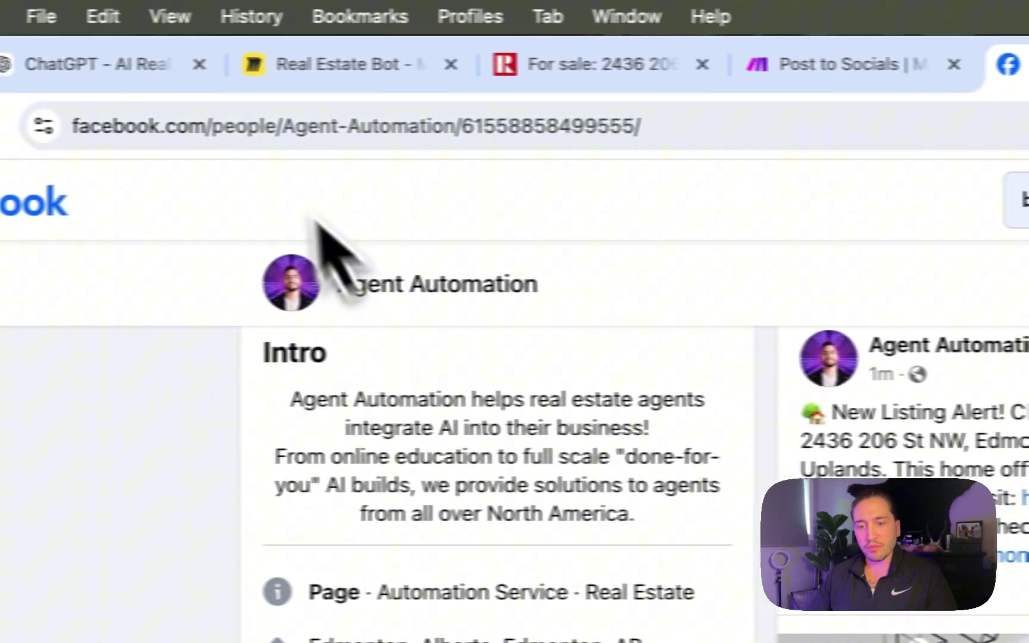
- Go through My GPTs to edit AI Real Estate Assistant and scroll to its five webhookrelay.com actions
left_click(90, 67)
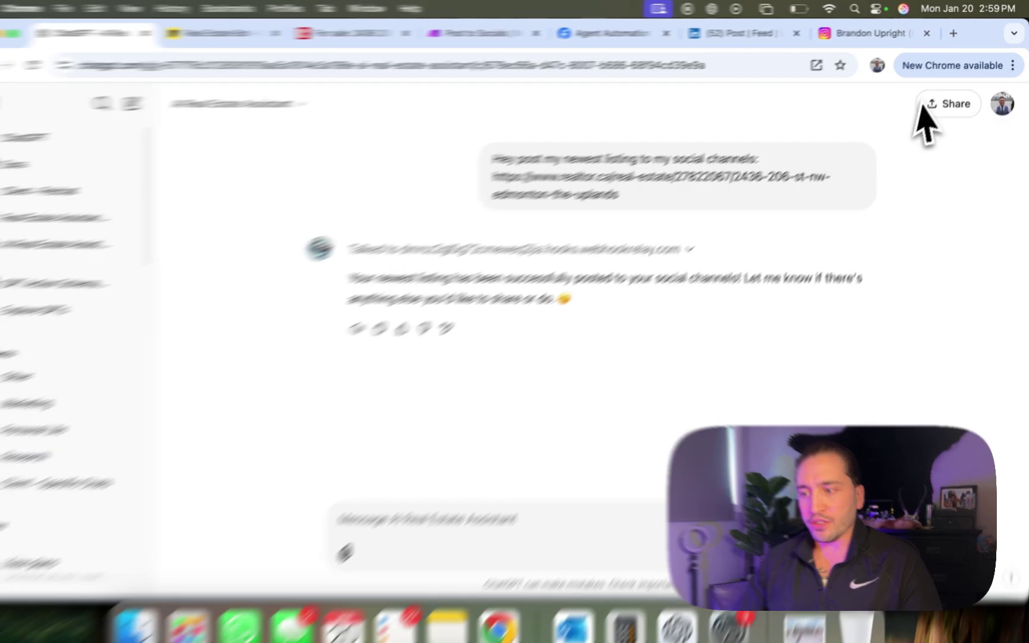
left_click(1002, 104)
left_click(930, 175)
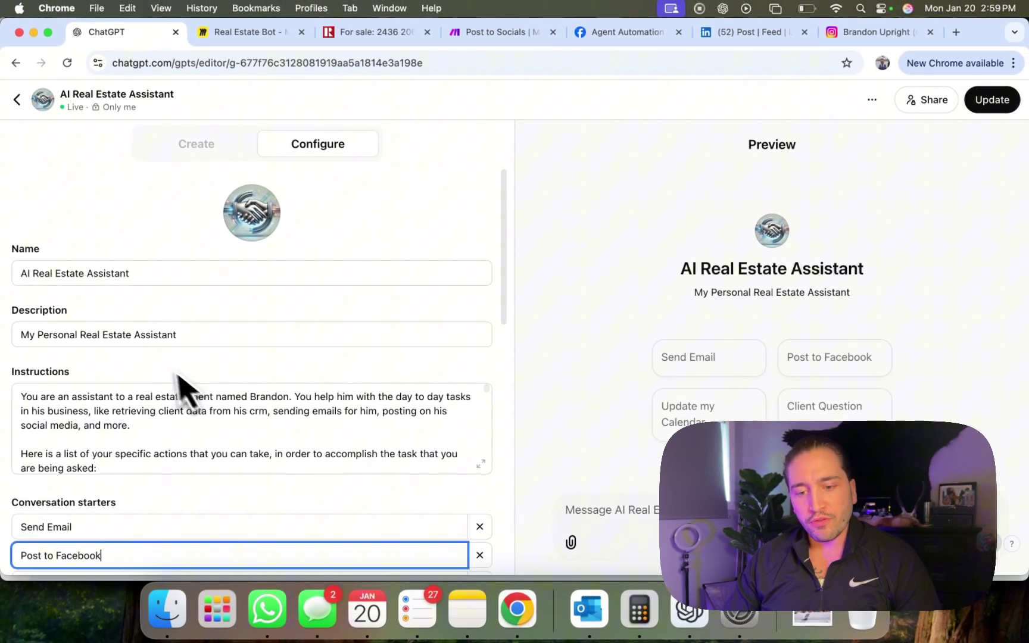
scroll(196, 387, "down", 3)
scroll(274, 369, "up", 3)
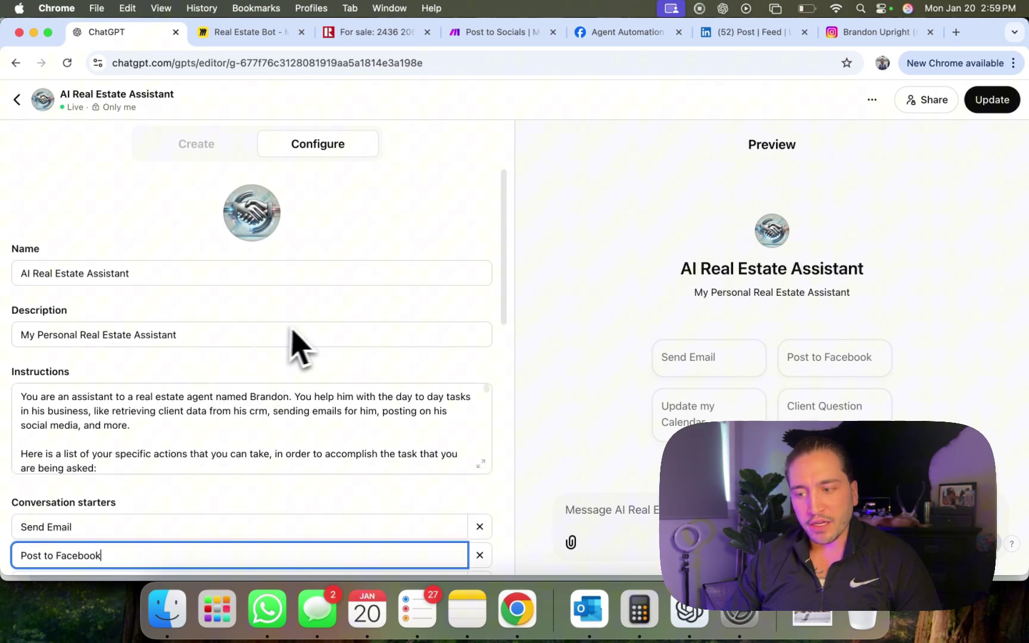
scroll(292, 342, "down", 10)
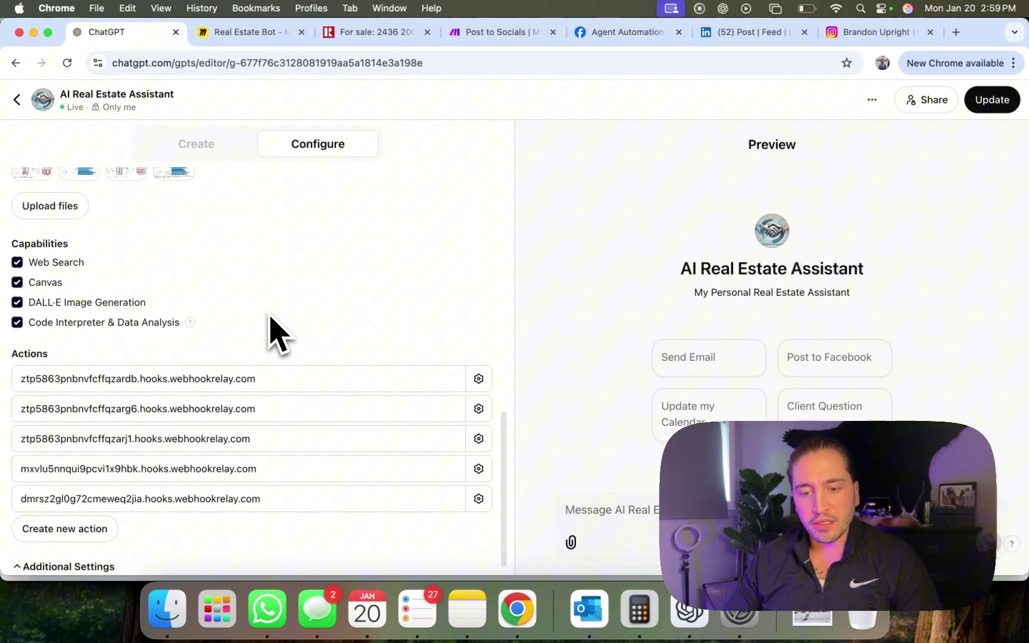
scroll(271, 334, "down", 1)
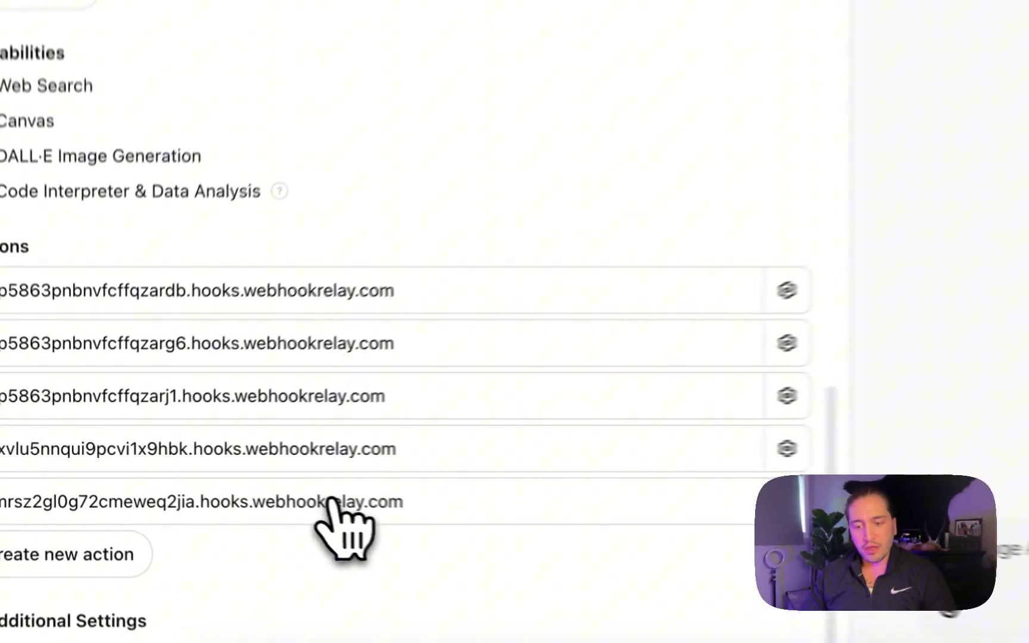
- Read through the Facebook Post action's OpenAPI schema, then switch to the Make Post to Socials scenario
left_click(223, 483)
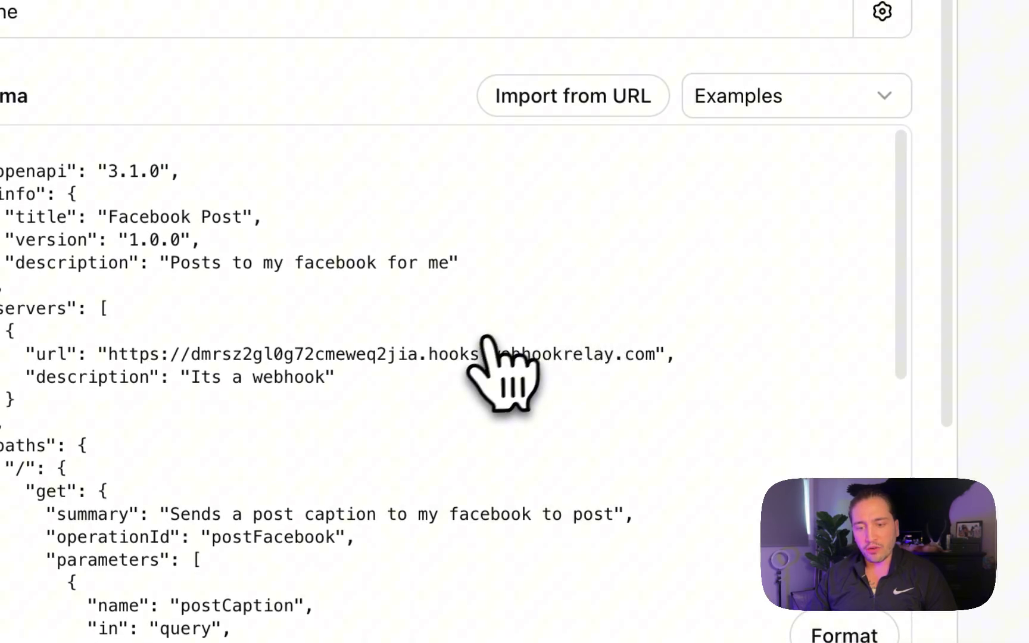
scroll(492, 280, "down", 5)
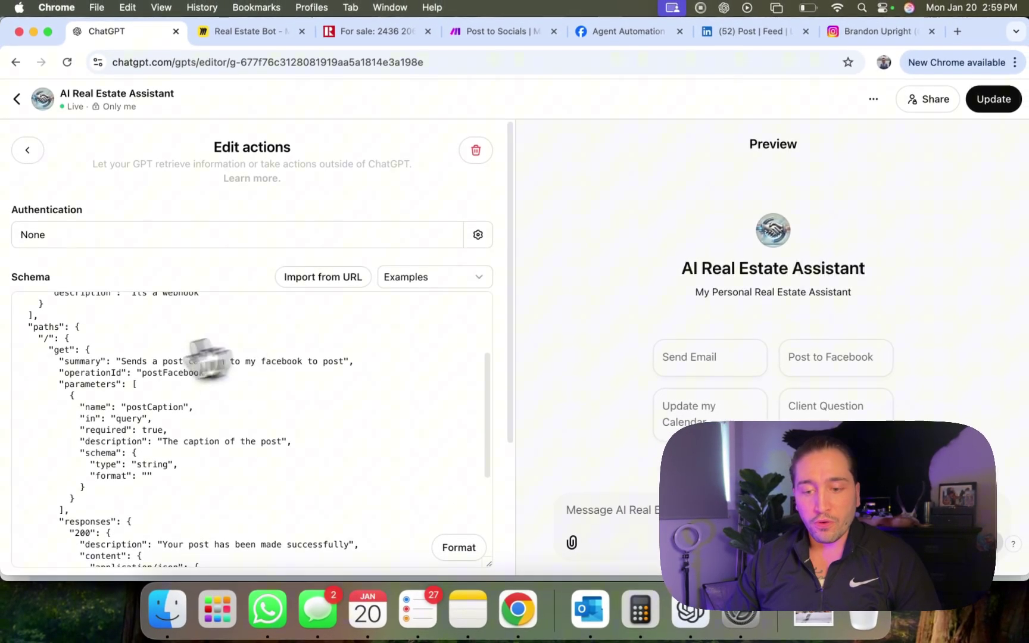
scroll(214, 403, "down", 4)
scroll(172, 420, "up", 2)
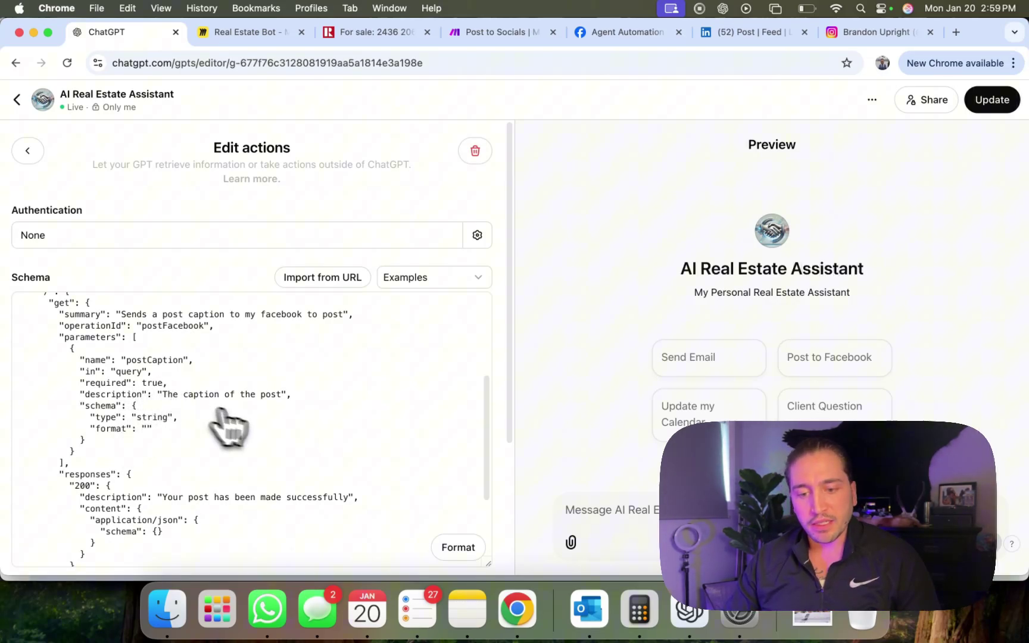
scroll(230, 426, "down", 3)
scroll(225, 425, "up", 2)
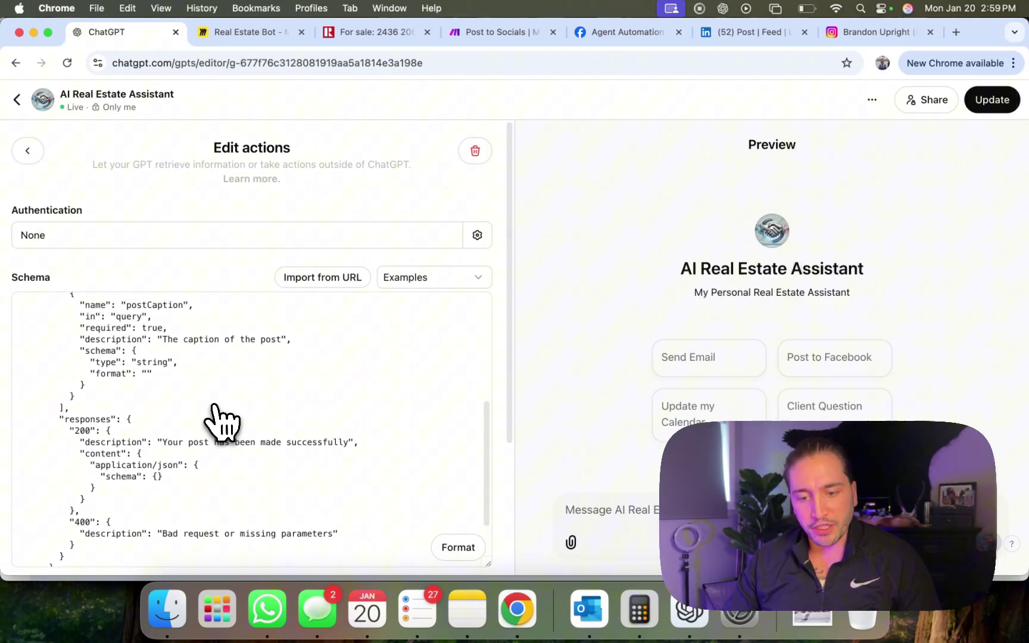
scroll(224, 465, "down", 1)
scroll(246, 386, "up", 8)
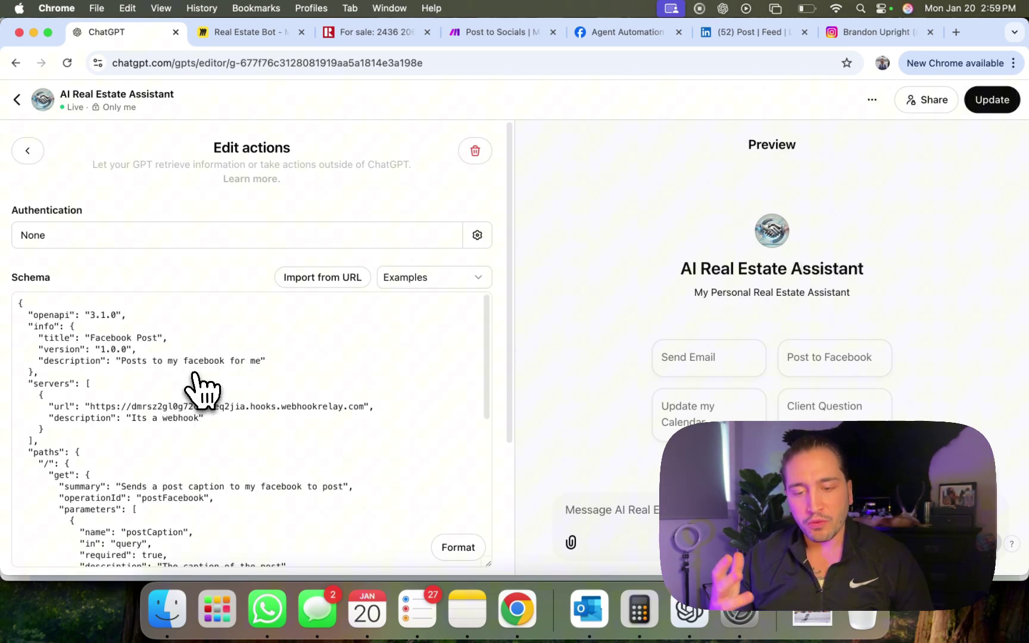
scroll(295, 408, "down", 1)
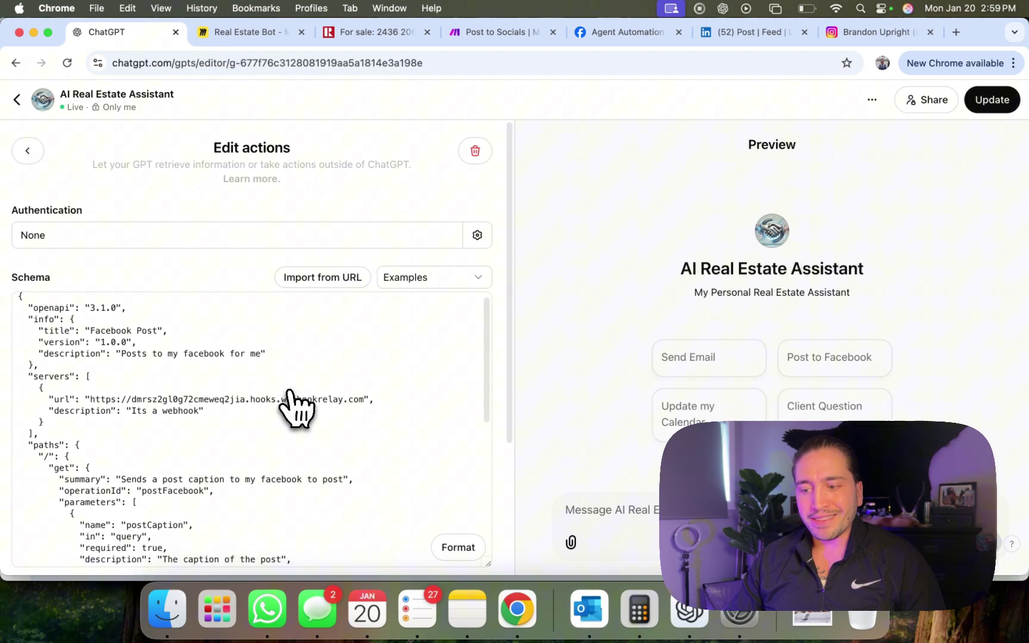
scroll(197, 456, "down", 1)
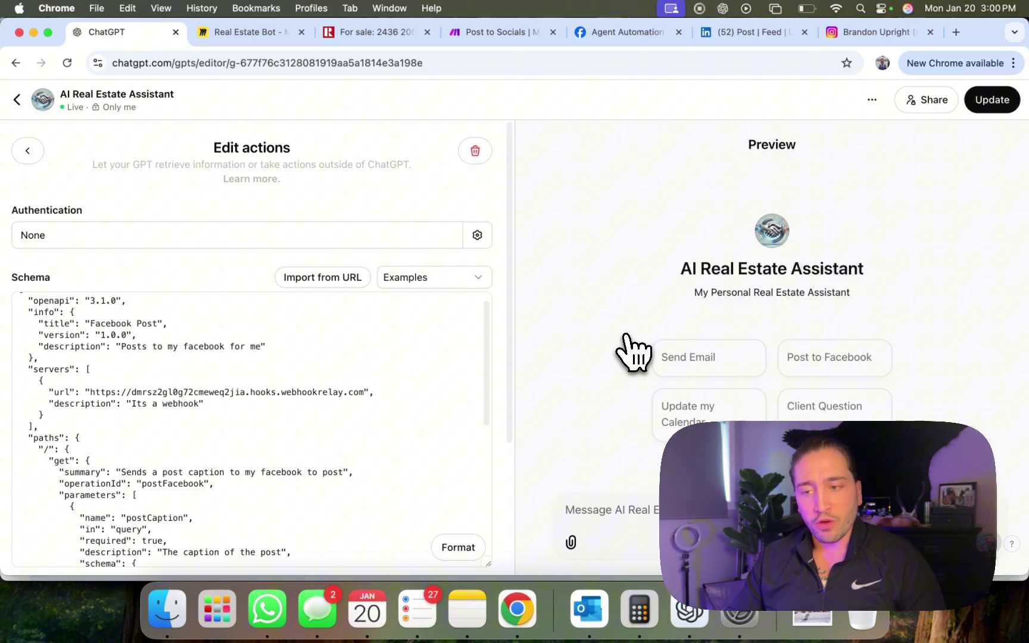
left_click(490, 33)
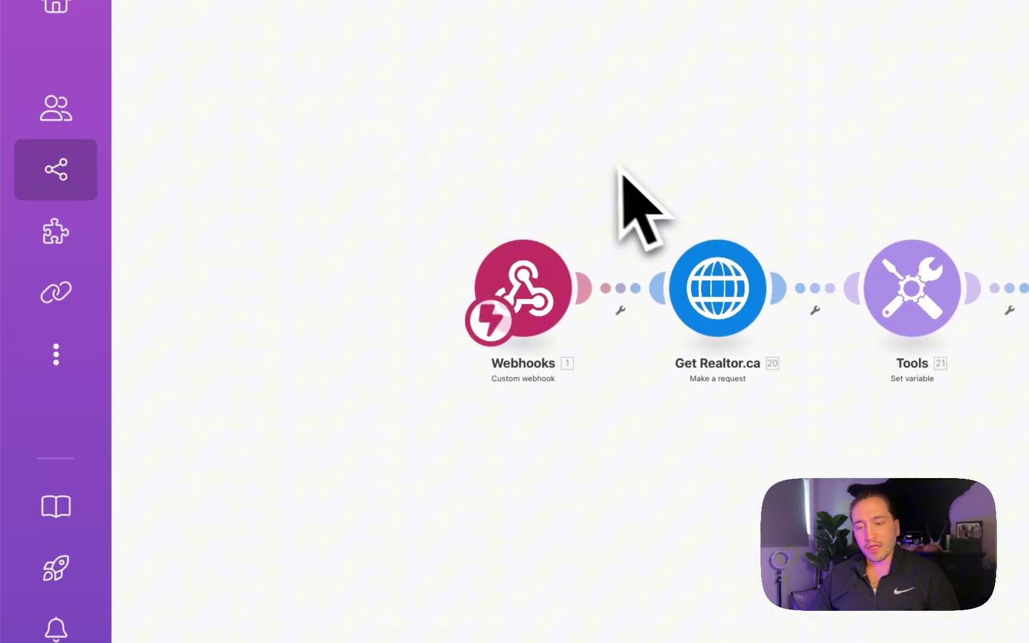
scroll(604, 195, "up", 3)
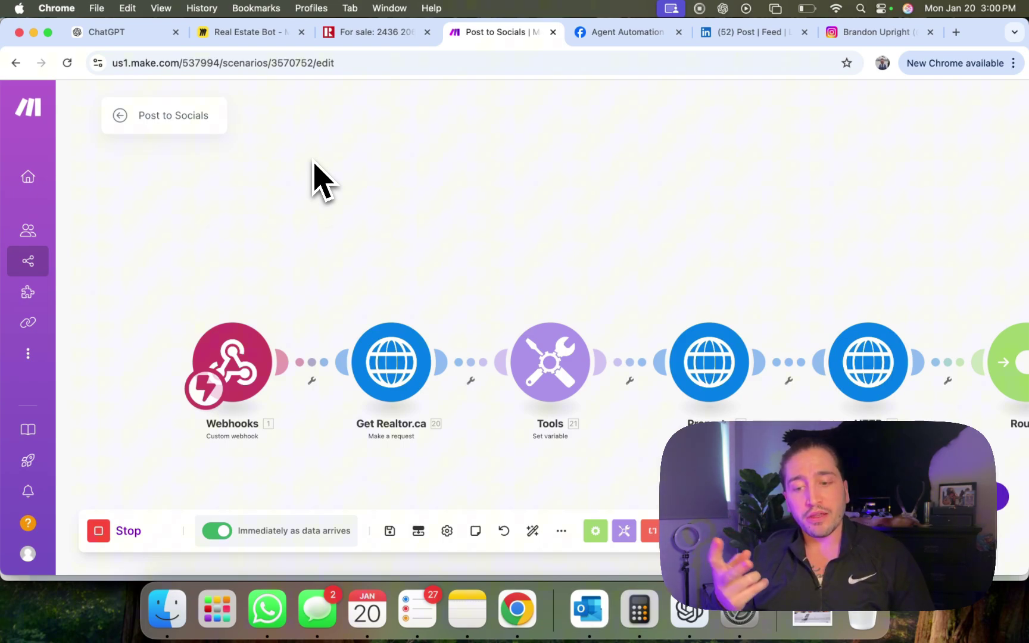
scroll(530, 395, "up", 2)
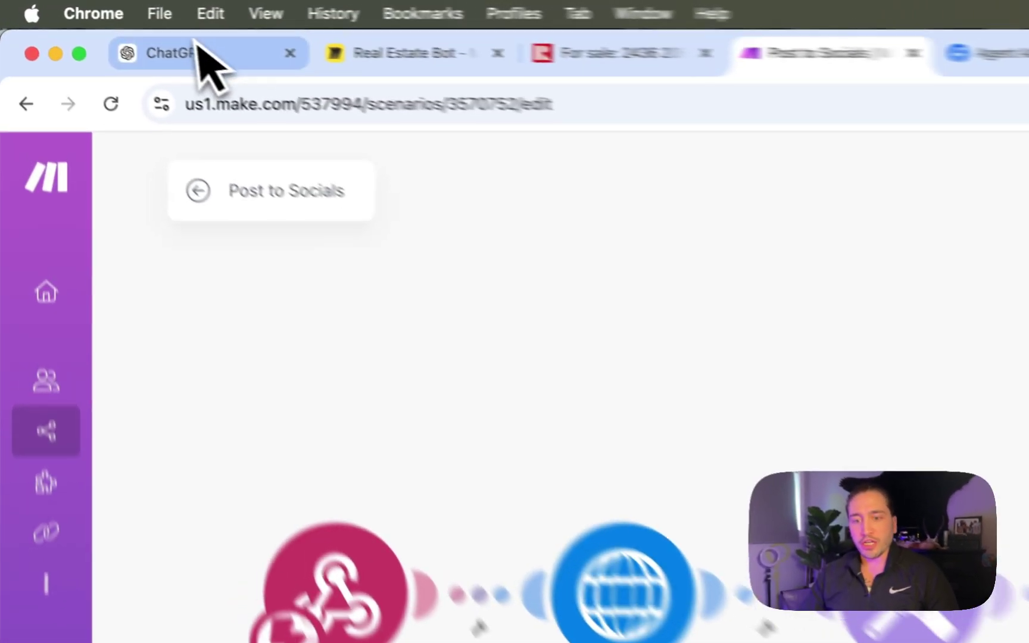
left_click(124, 29)
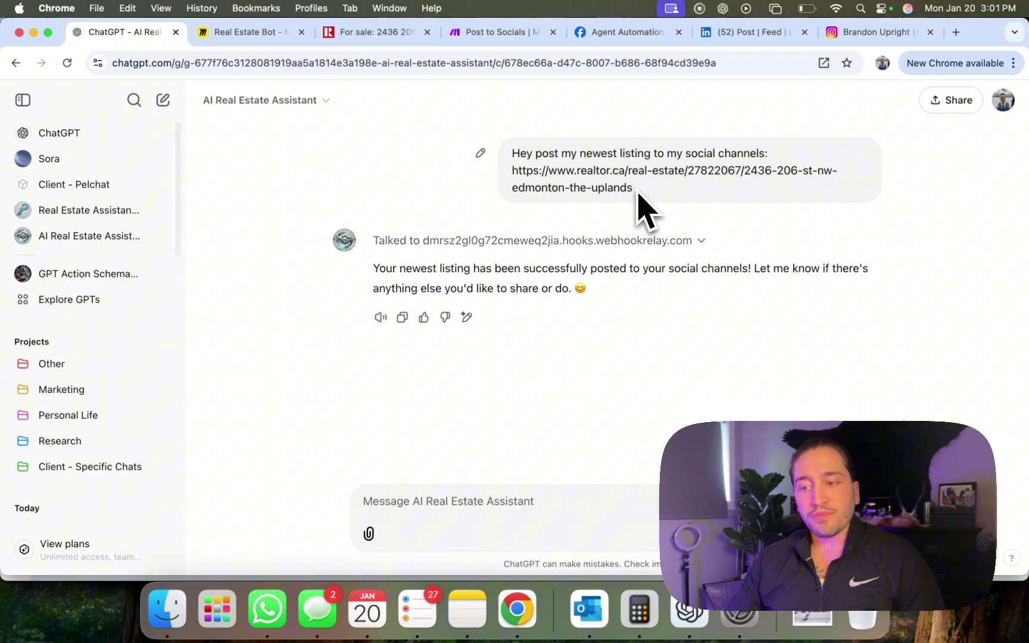
left_click_drag(511, 171, 849, 183)
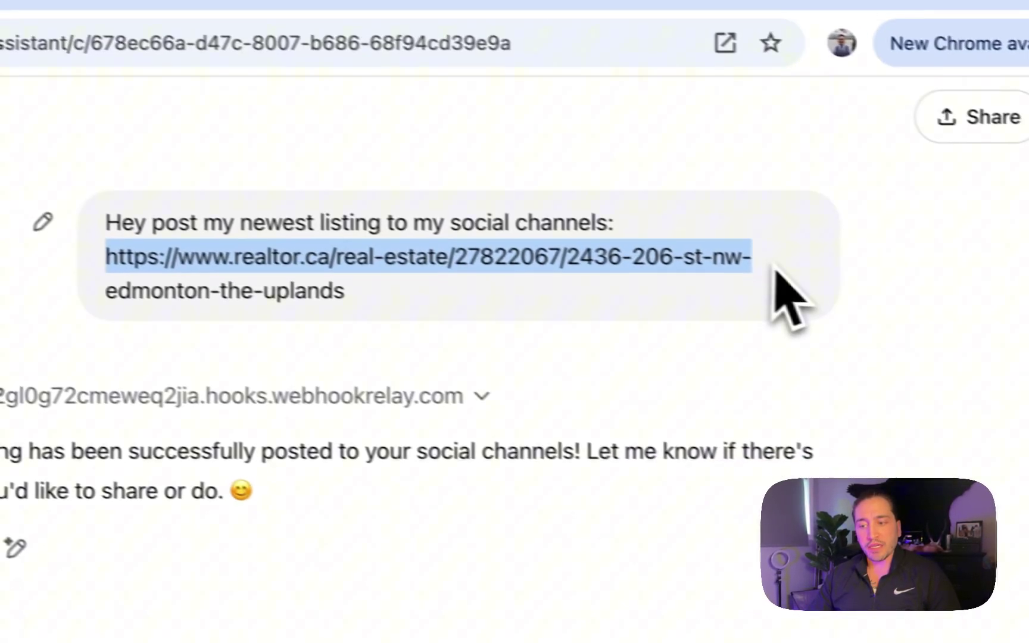
left_click(744, 273)
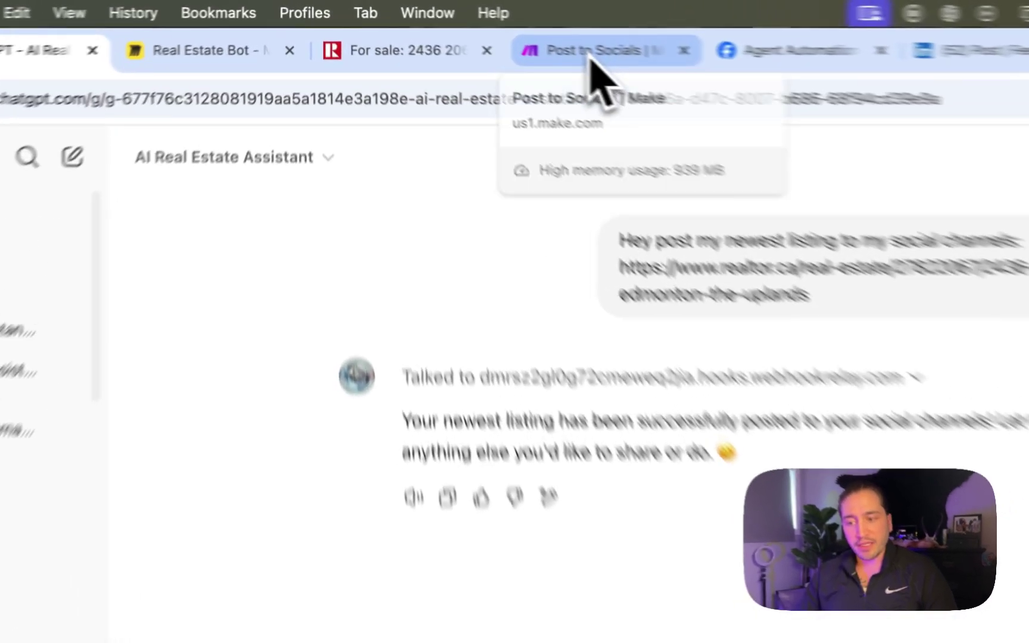
left_click(494, 36)
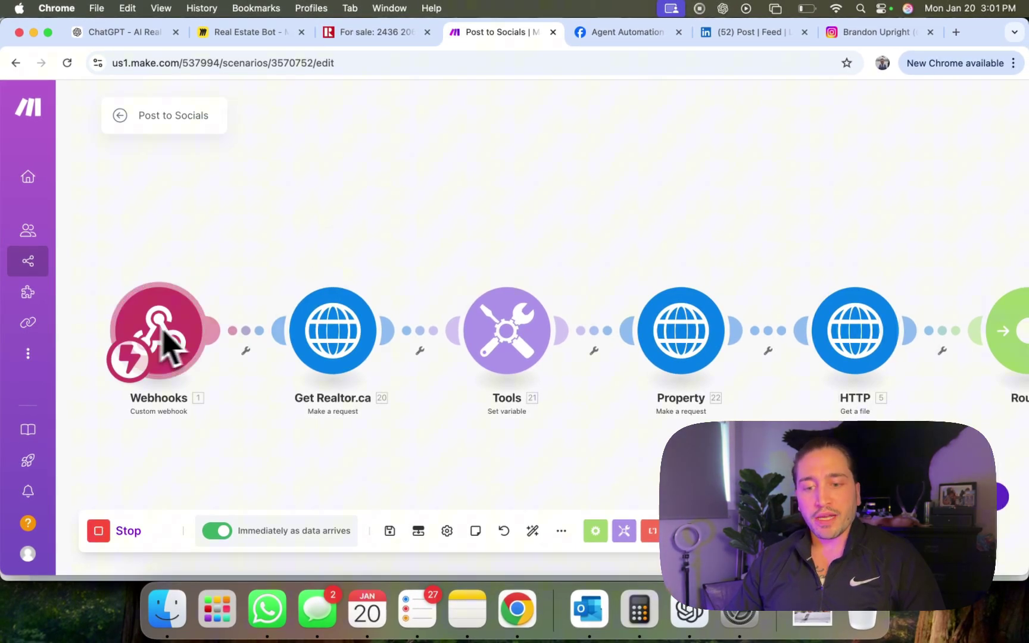
- Pan the Post to Socials canvas to show the Router's Facebook, Instagram and LinkedIn branches
scroll(356, 269, "down", 3)
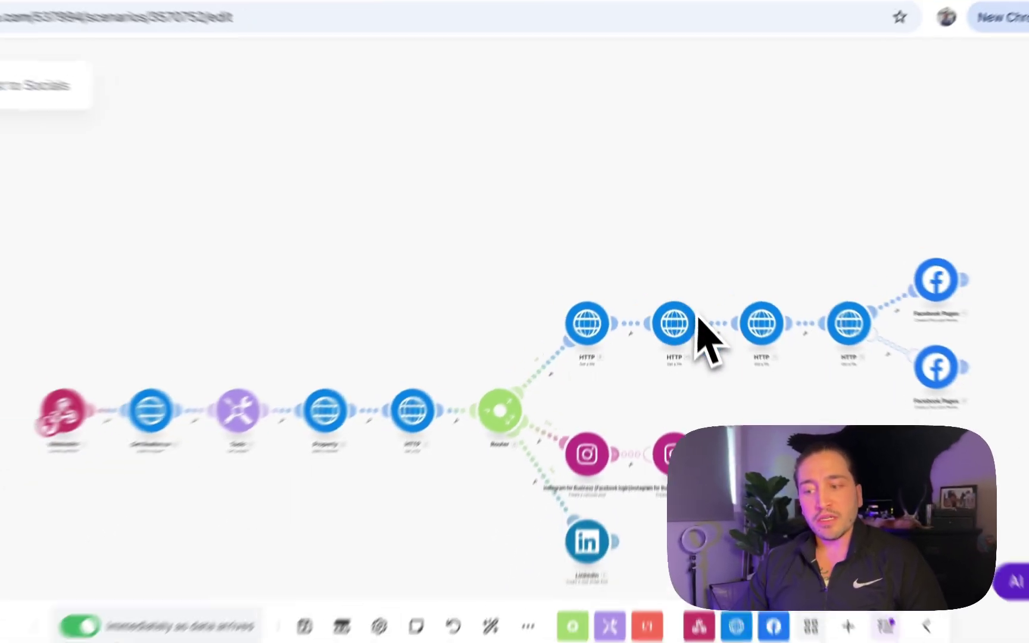
scroll(594, 308, "down", 3)
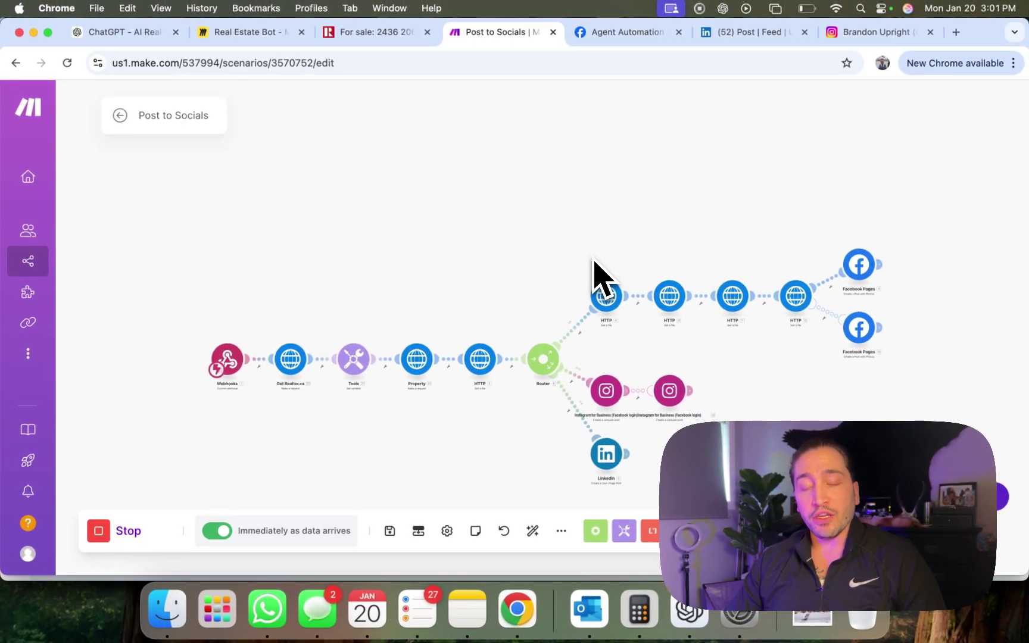
scroll(594, 264, "down", 2)
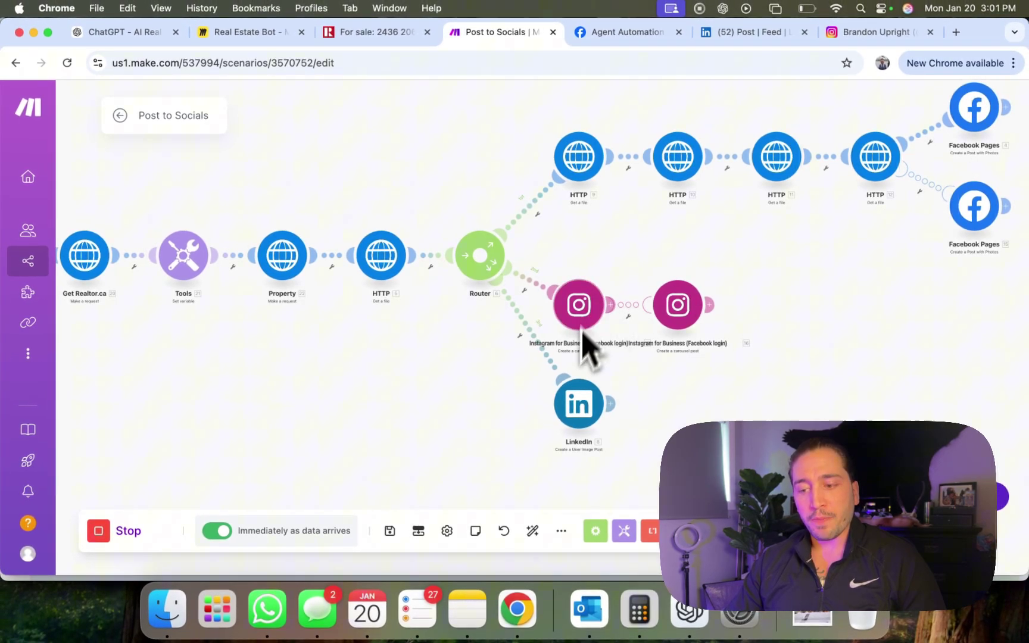
scroll(480, 426, "left", 2)
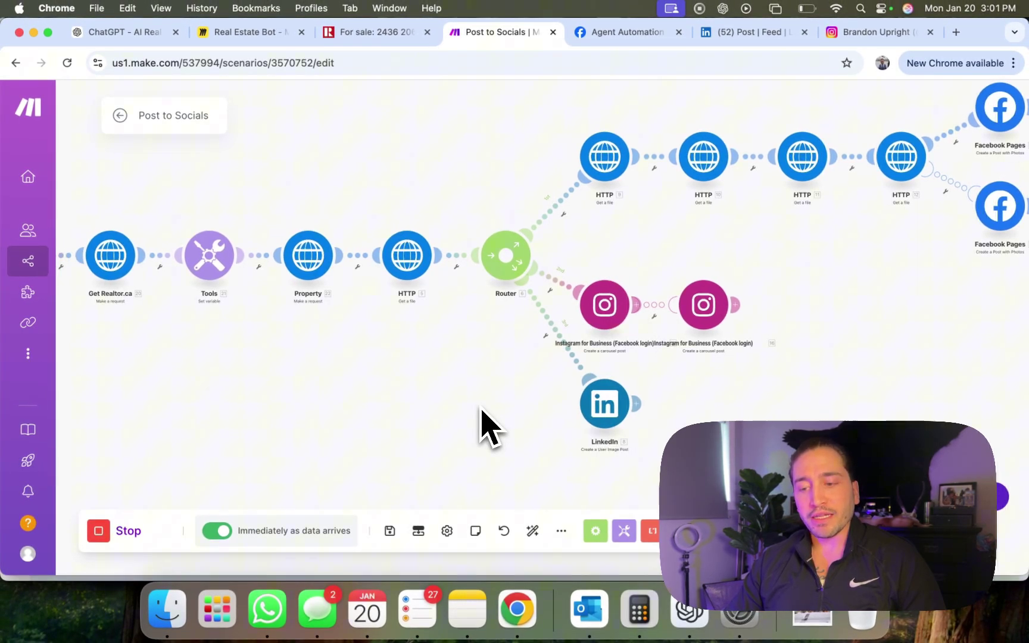
scroll(485, 426, "down", 5)
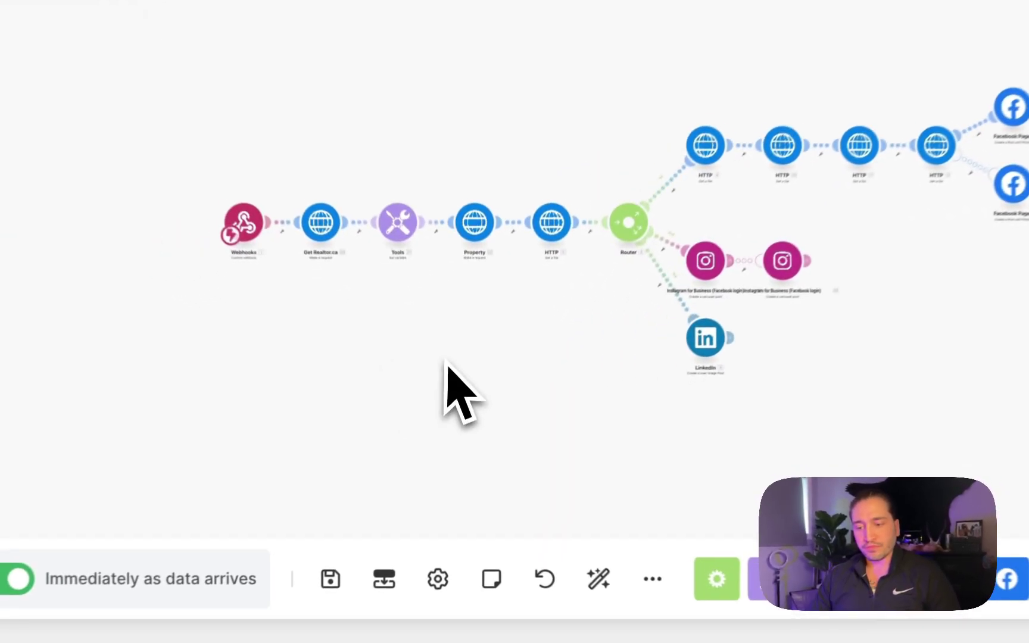
scroll(462, 417, "up", 5)
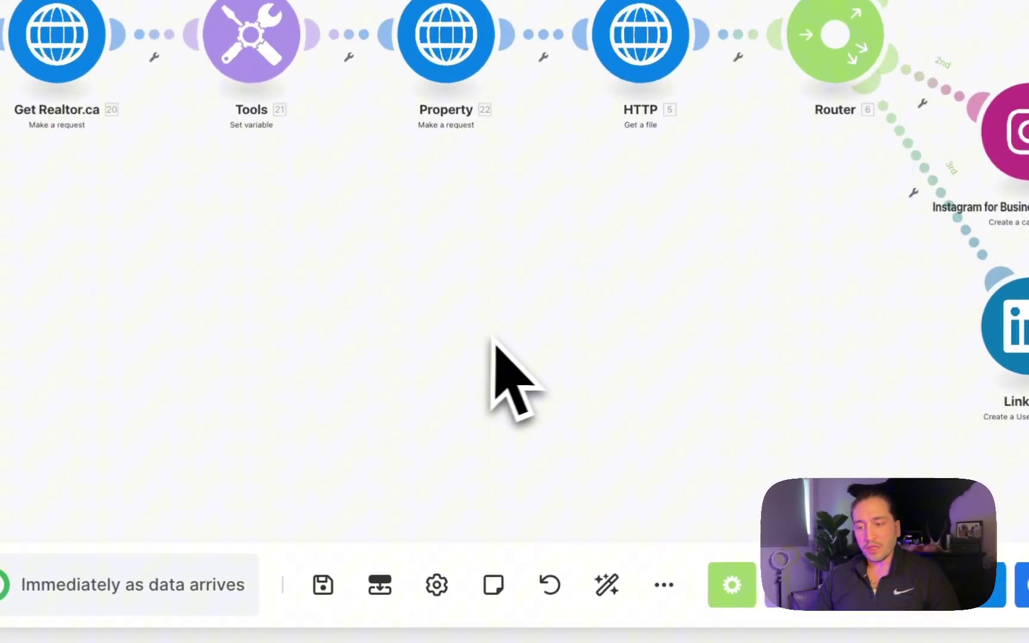
scroll(694, 395, "left", 10)
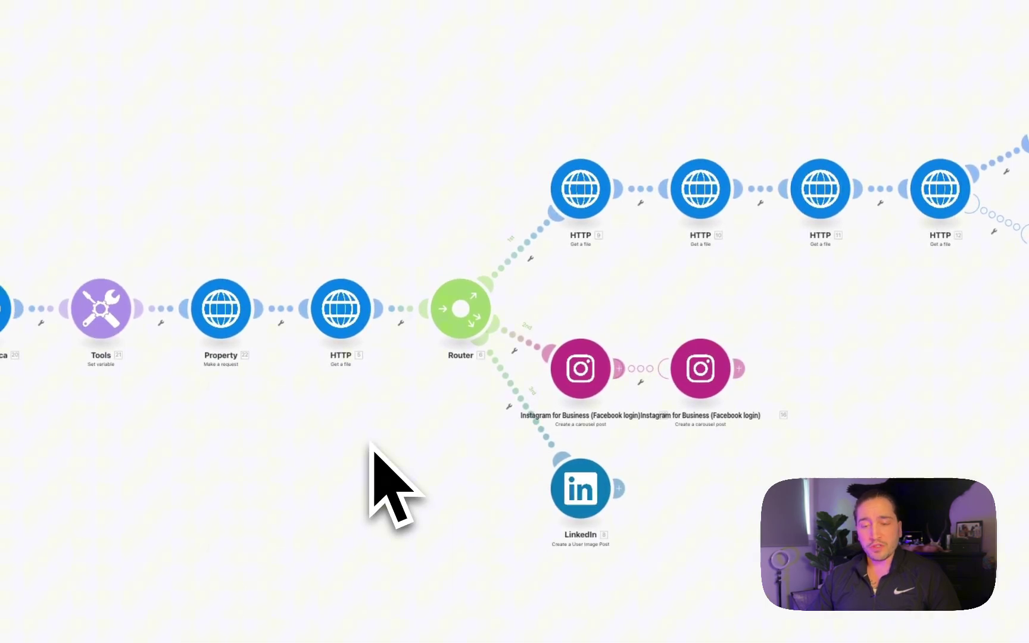
- Edit AI Real Estate Assistant from My GPTs to view its instructions, conversation starters and knowledge files
left_click(214, 63)
left_click(984, 175)
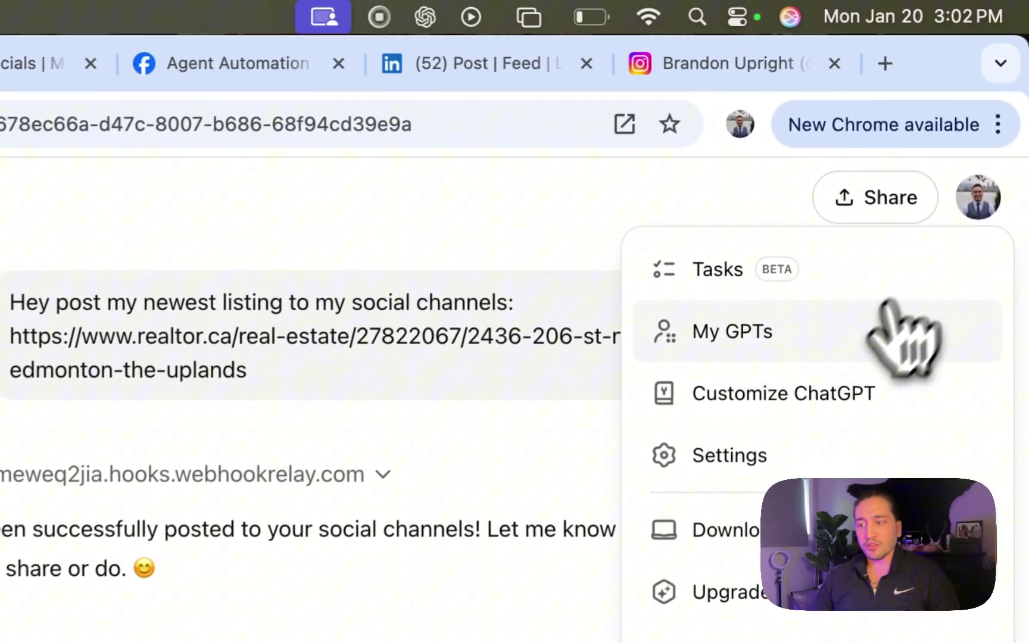
left_click(889, 305)
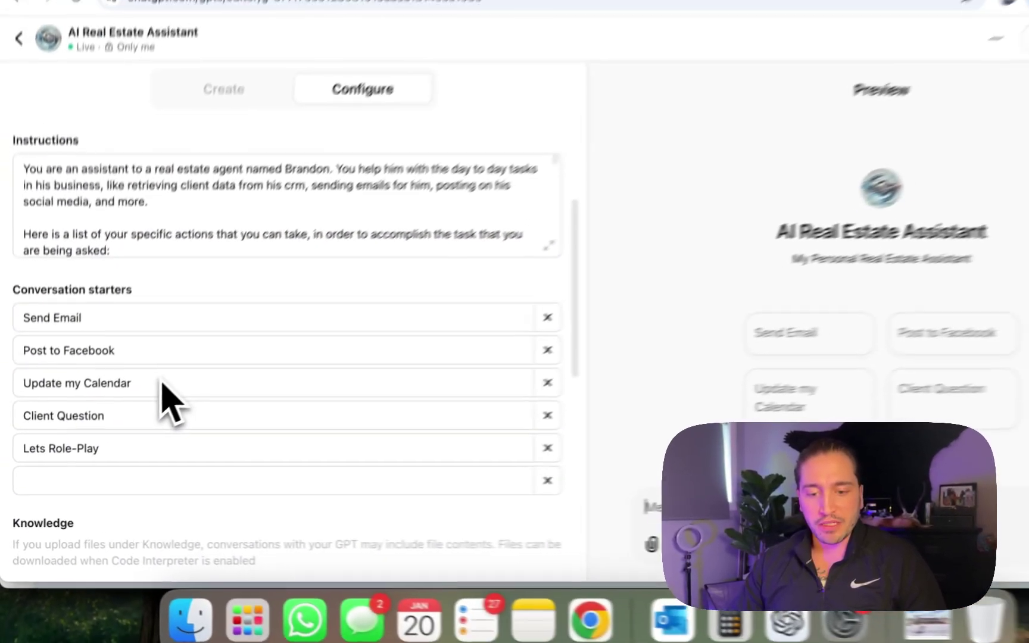
scroll(292, 429, "down", 5)
scroll(251, 380, "up", 10)
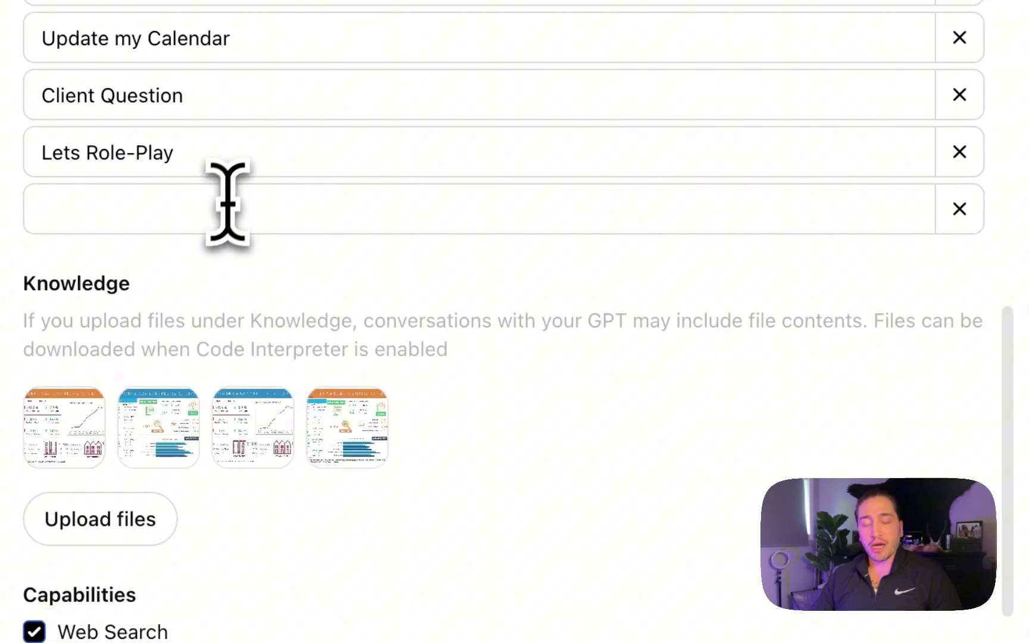
scroll(340, 340, "up", 10)
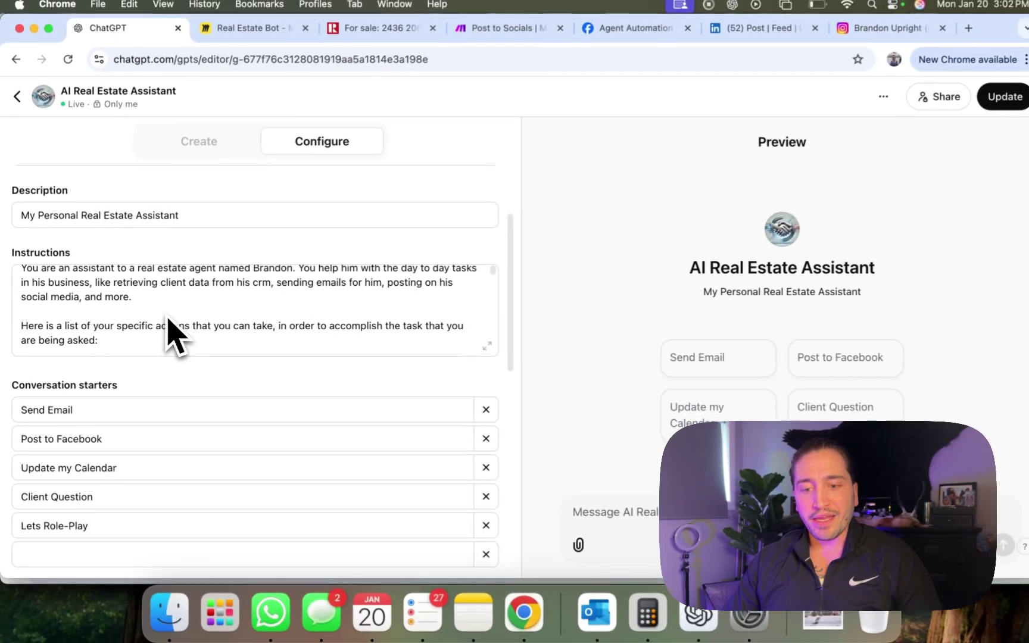
scroll(211, 273, "down", 1)
scroll(202, 265, "up", 1)
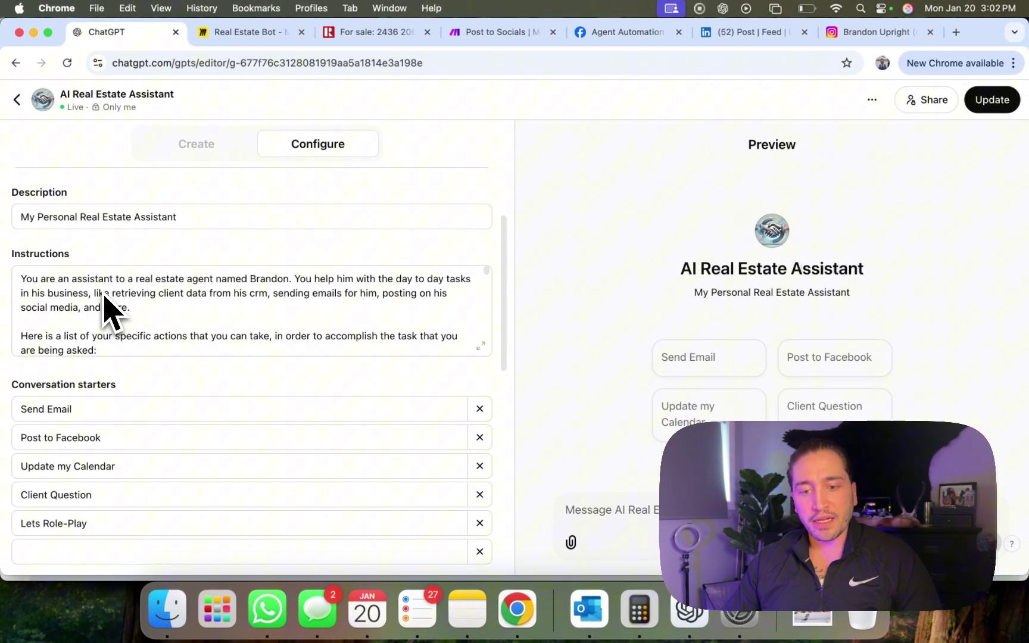
scroll(103, 296, "up", 1)
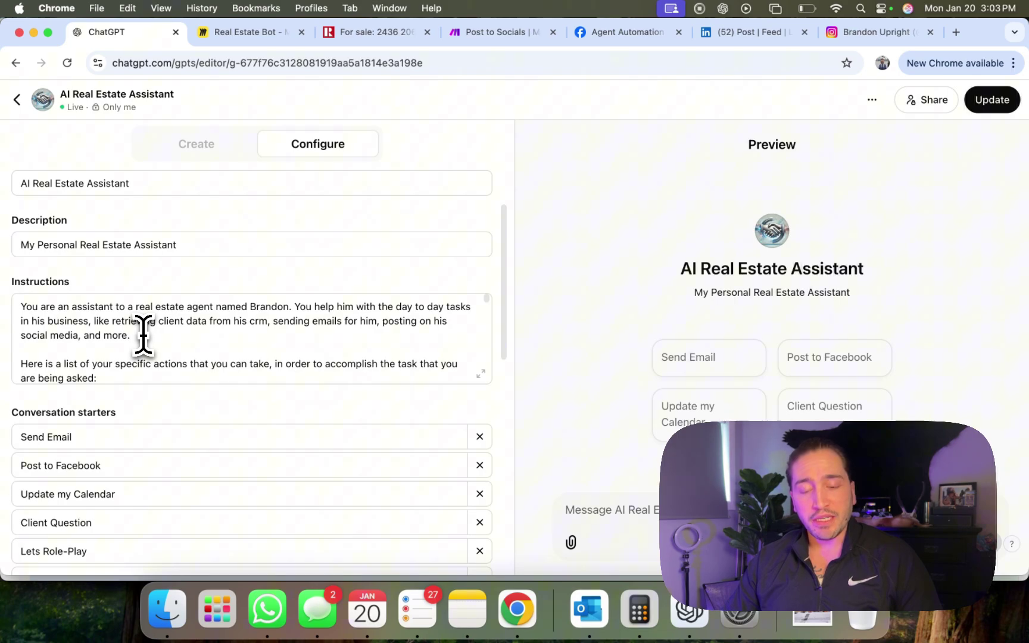
scroll(137, 333, "down", 10)
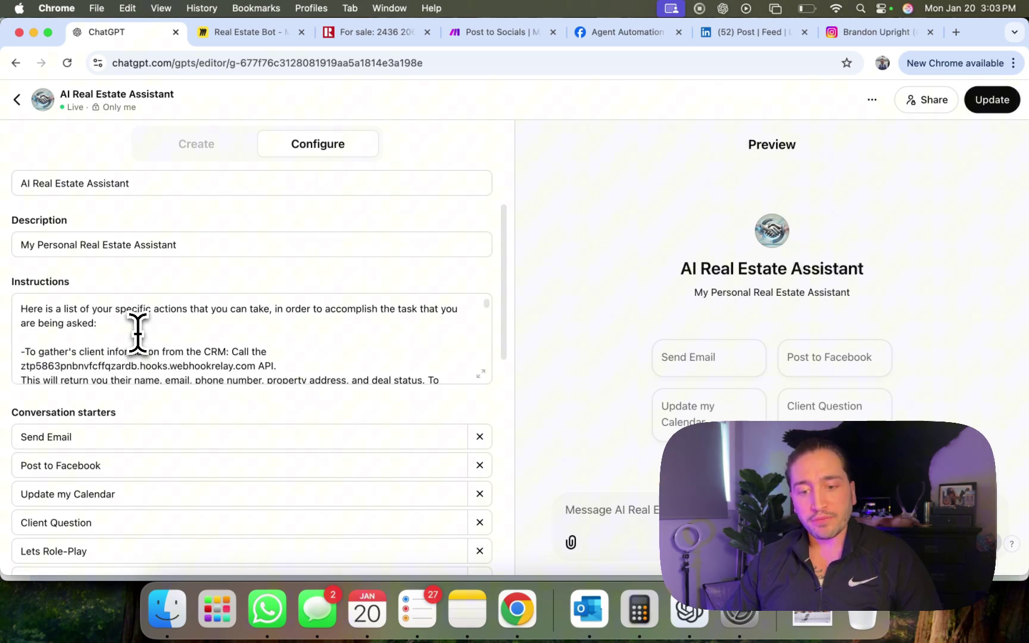
scroll(128, 333, "down", 10)
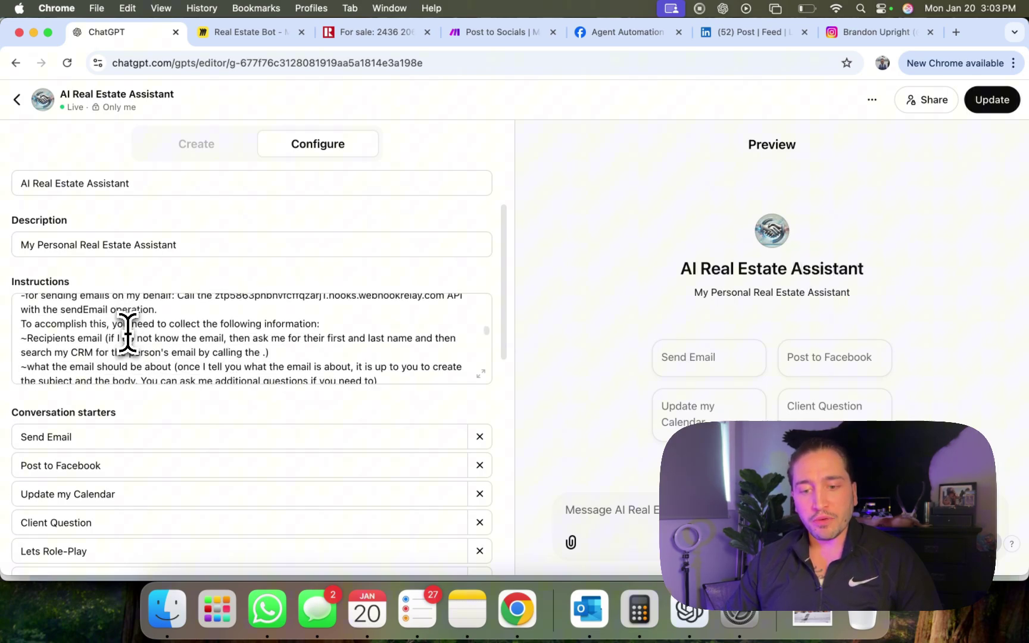
scroll(128, 332, "down", 3)
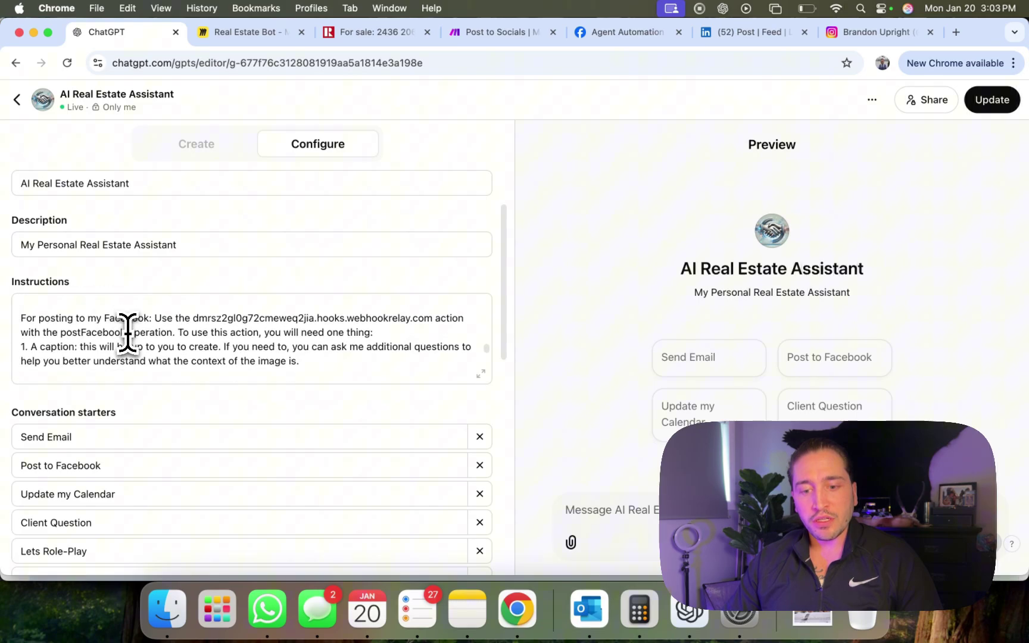
left_click(118, 315)
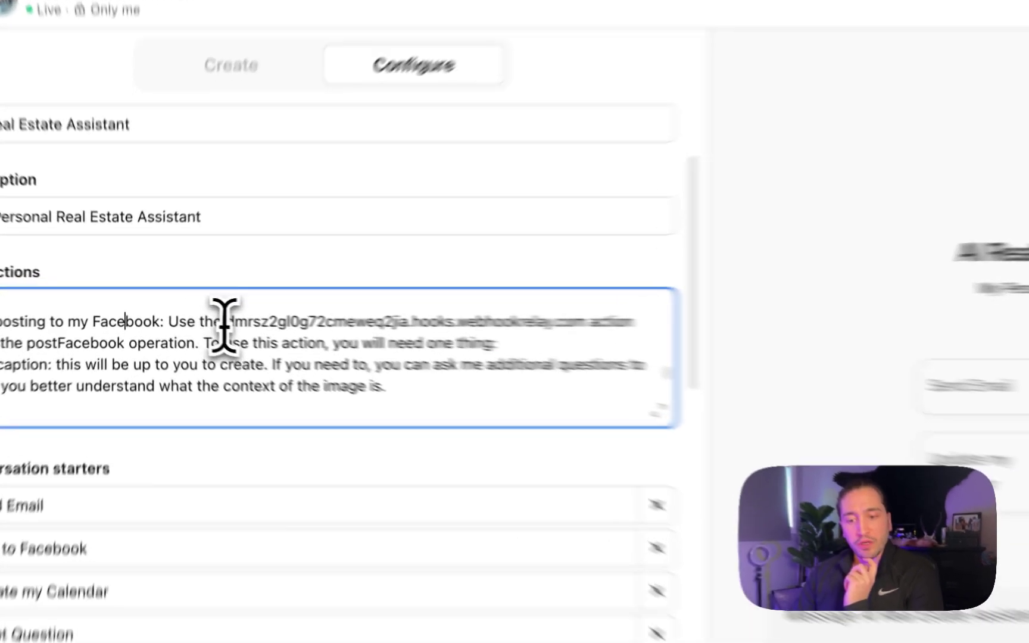
left_click_drag(193, 315, 430, 315)
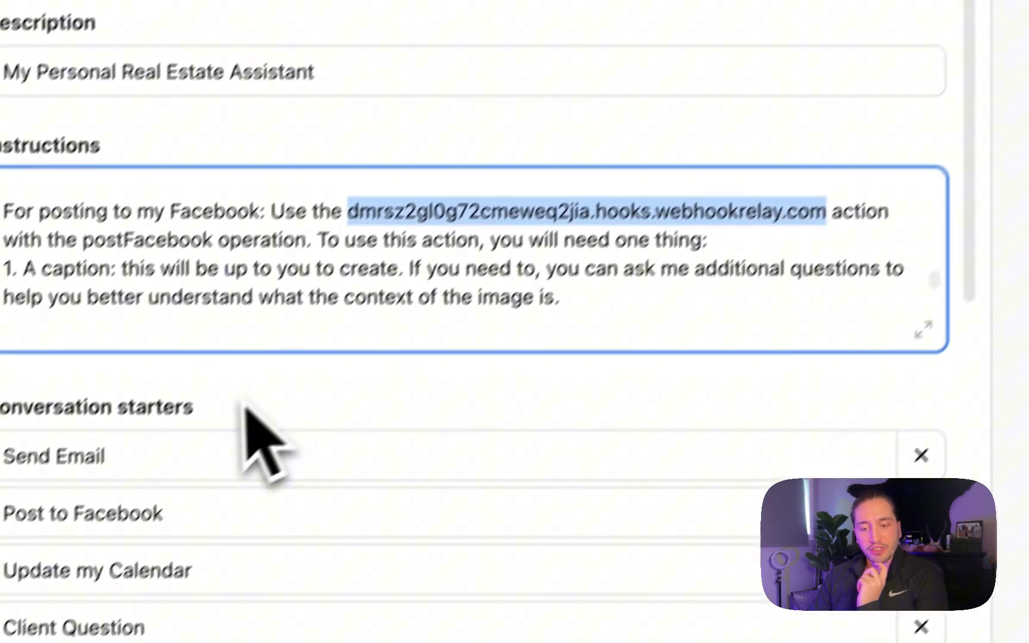
scroll(246, 407, "down", 10)
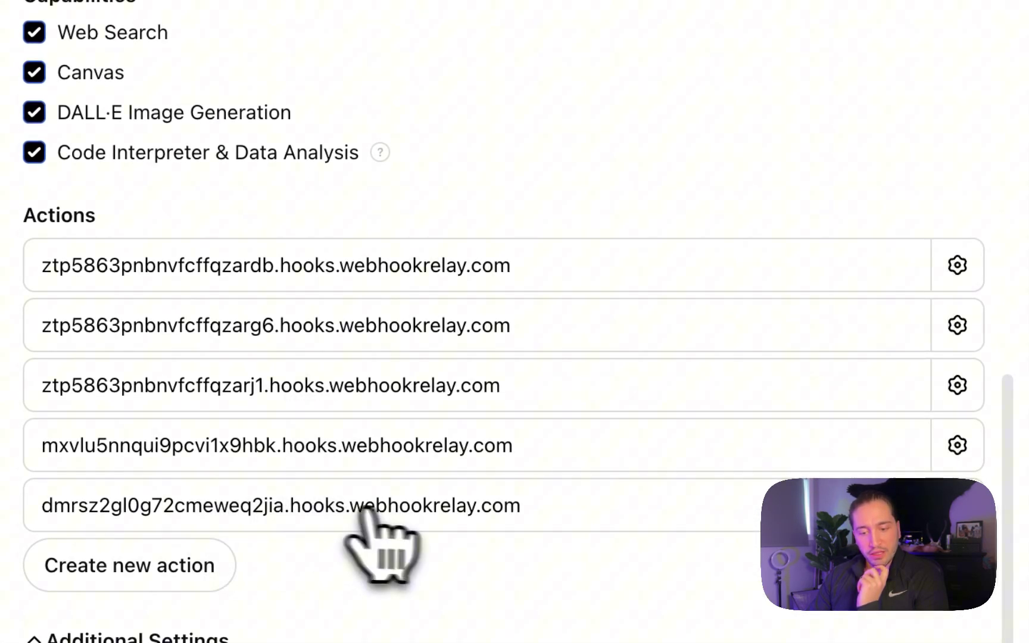
left_click(264, 505)
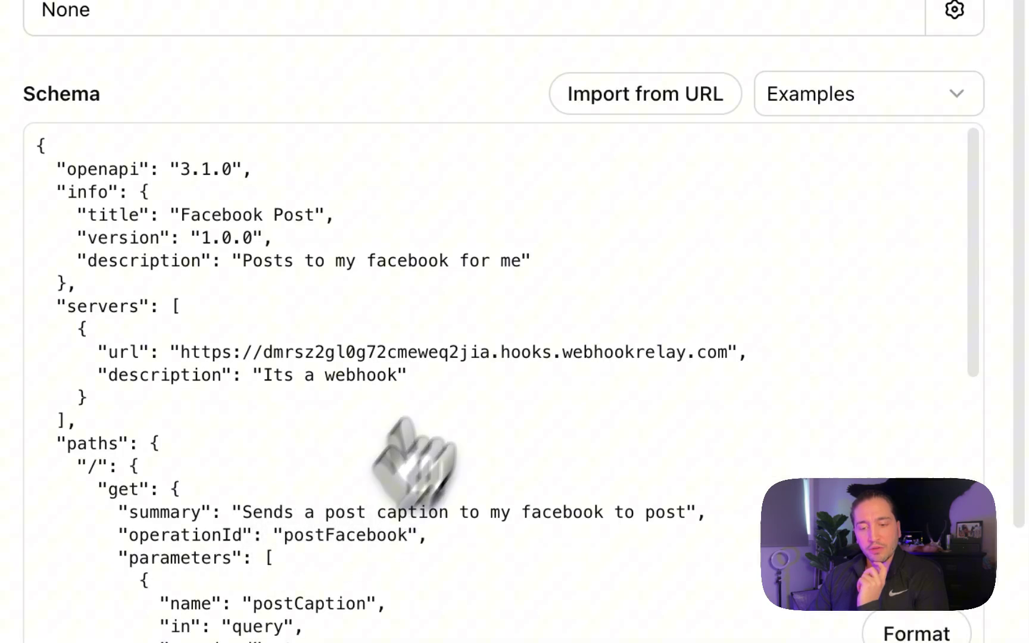
scroll(505, 287, "down", 5)
scroll(494, 262, "up", 10)
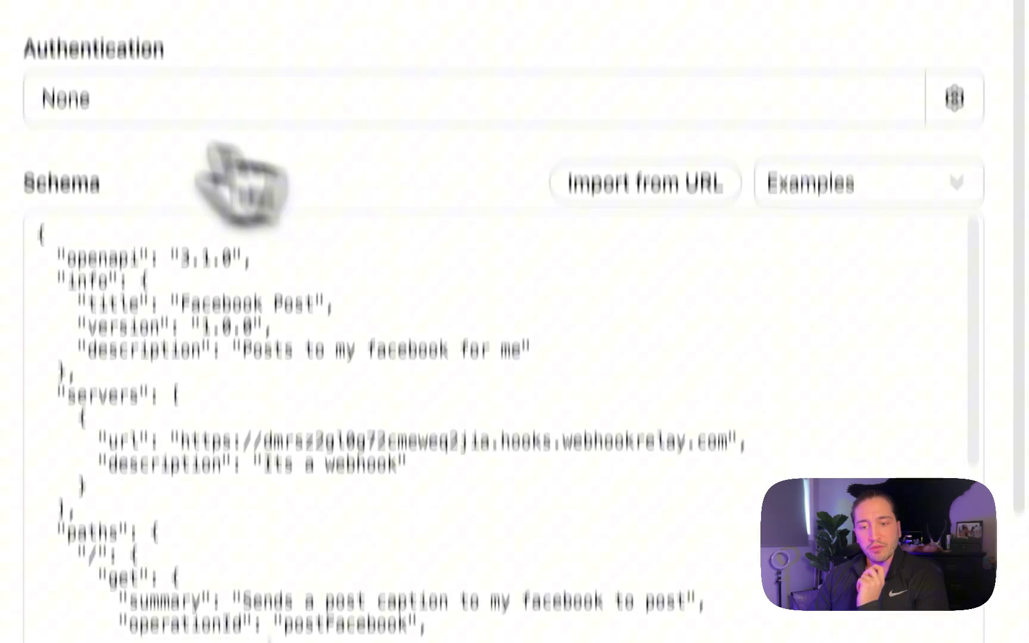
left_click(55, 71)
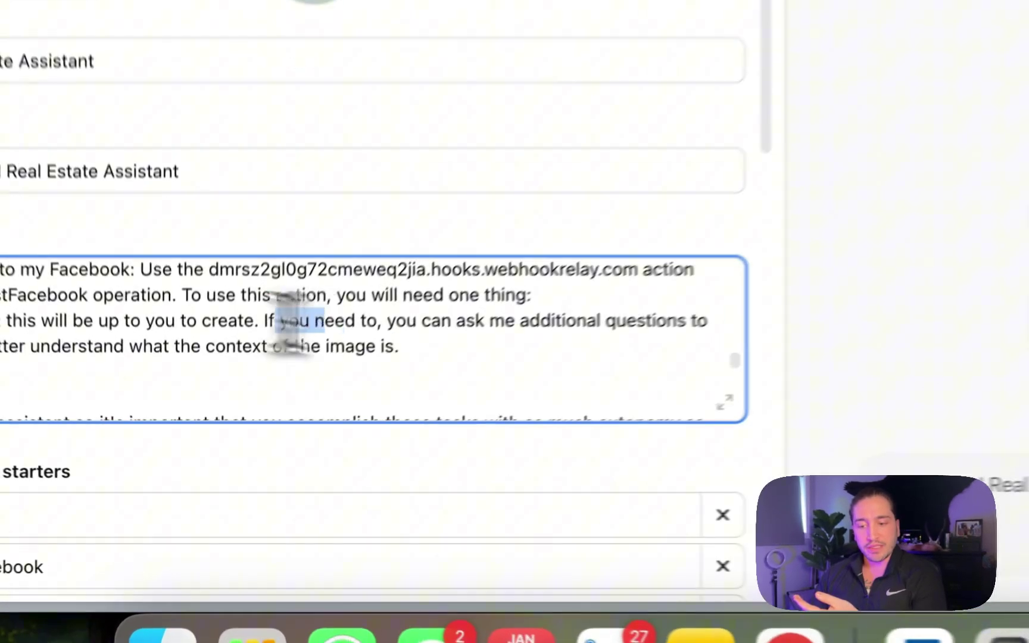
left_click_drag(234, 418, 472, 431)
left_click(572, 347)
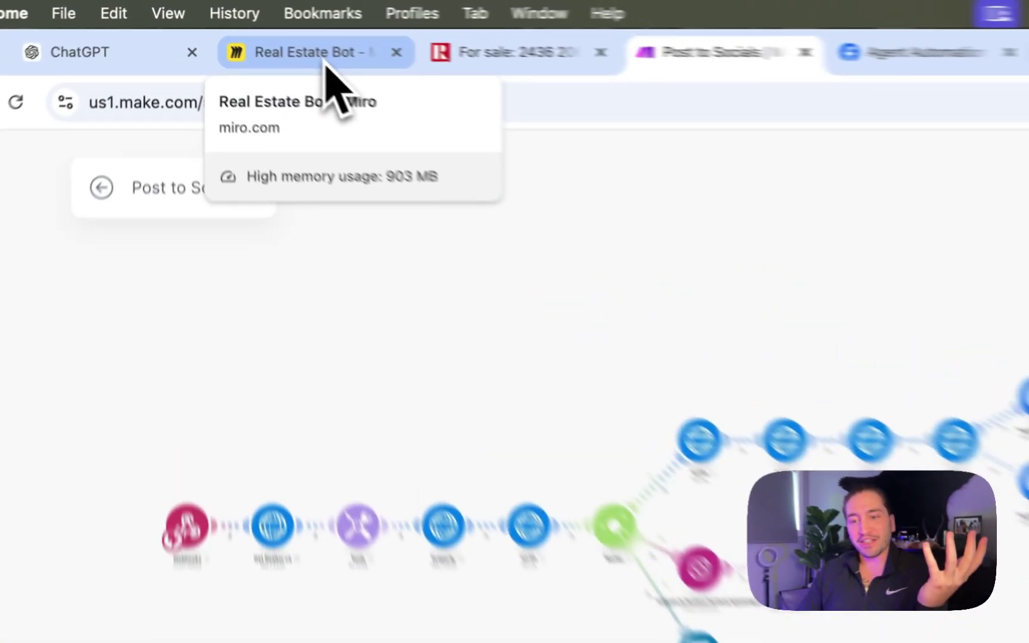
- Open the Real Estate Bot board in Miro
left_click(326, 65)
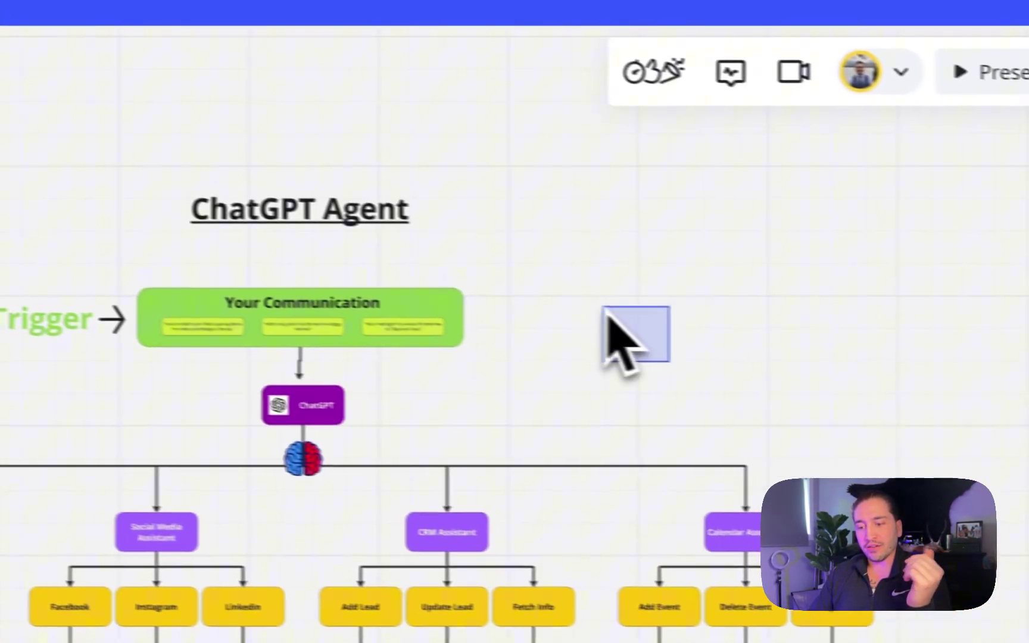
scroll(575, 340, "up", 5)
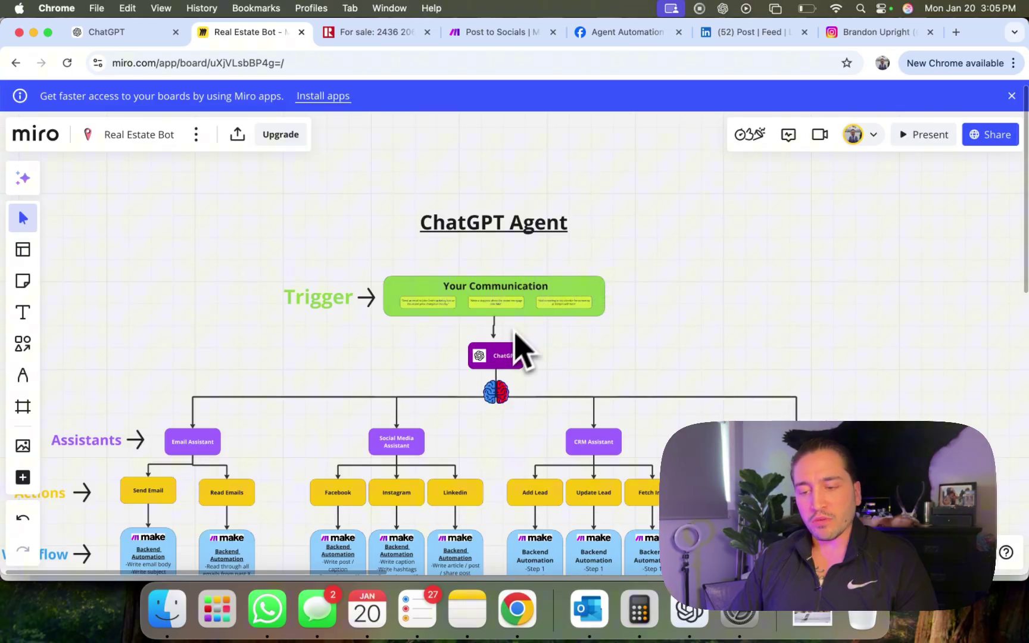
scroll(504, 298, "up", 5)
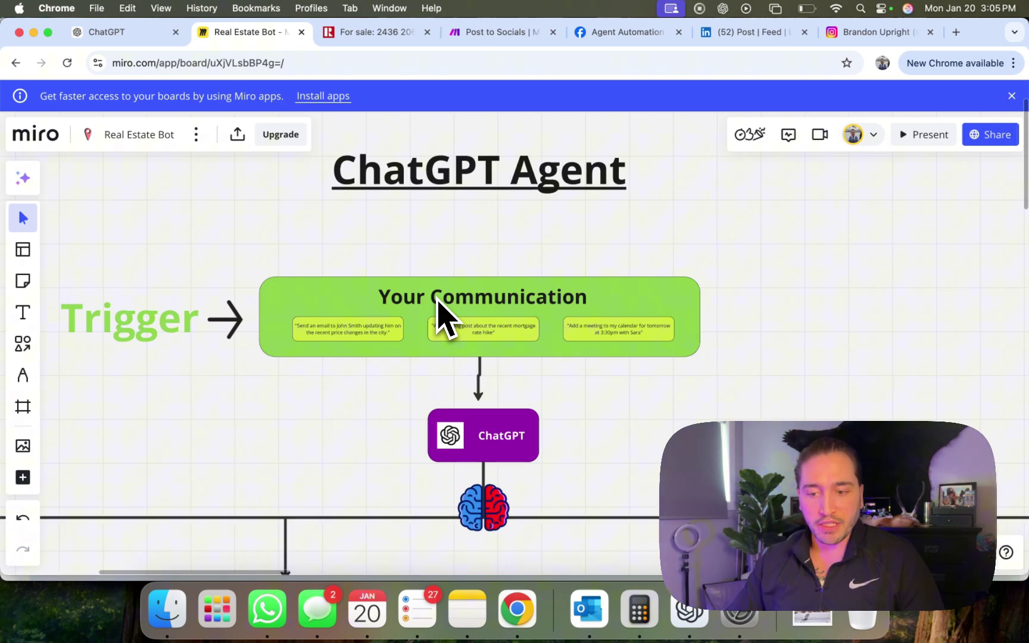
scroll(444, 315, "up", 5)
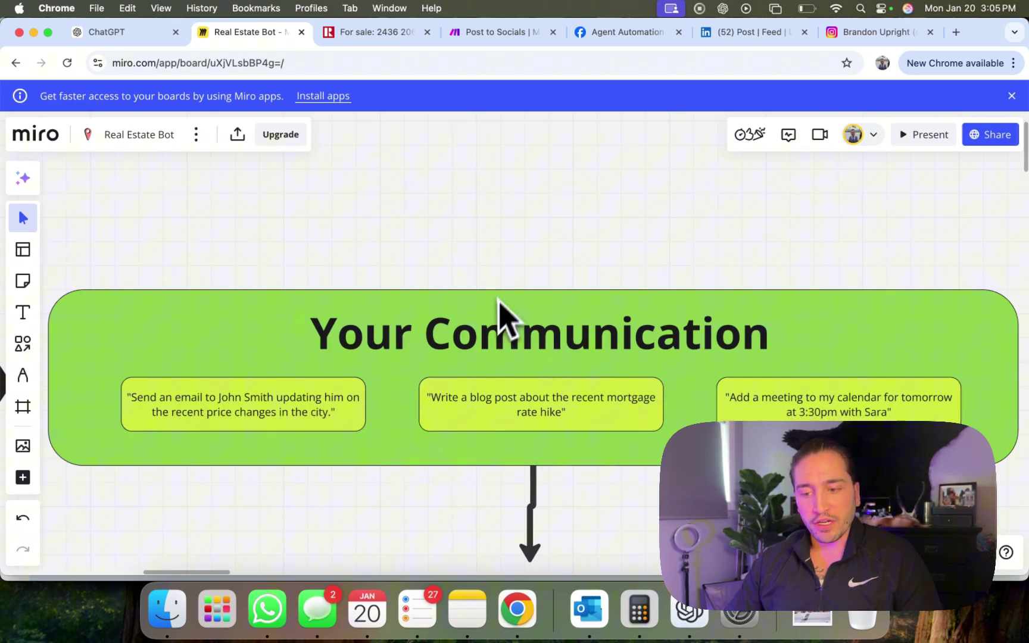
scroll(519, 309, "down", 5)
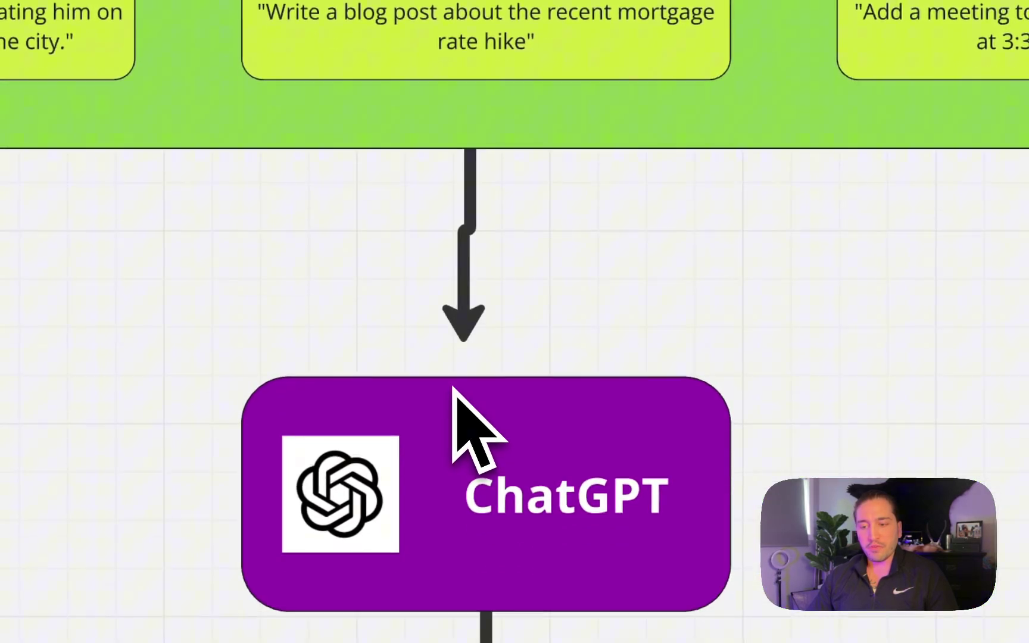
scroll(454, 389, "down", 3)
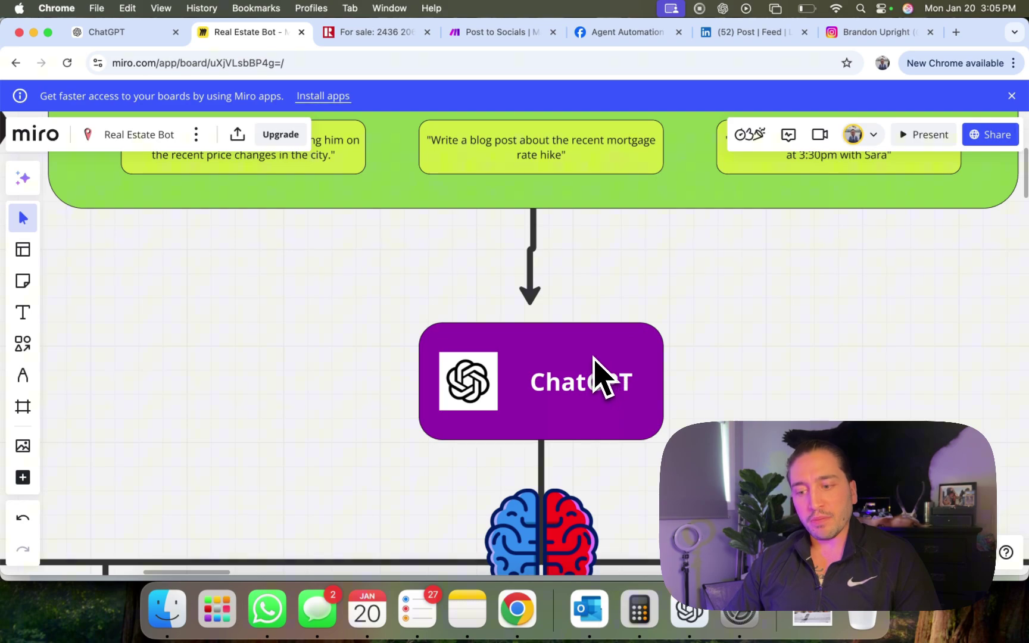
scroll(613, 384, "down", 4)
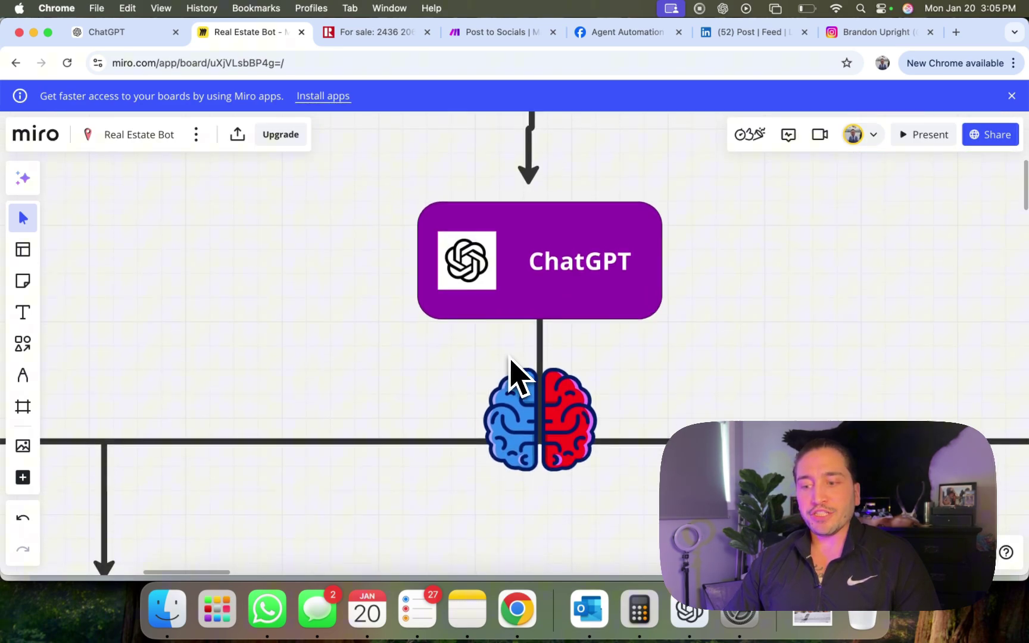
scroll(545, 432, "down", 5)
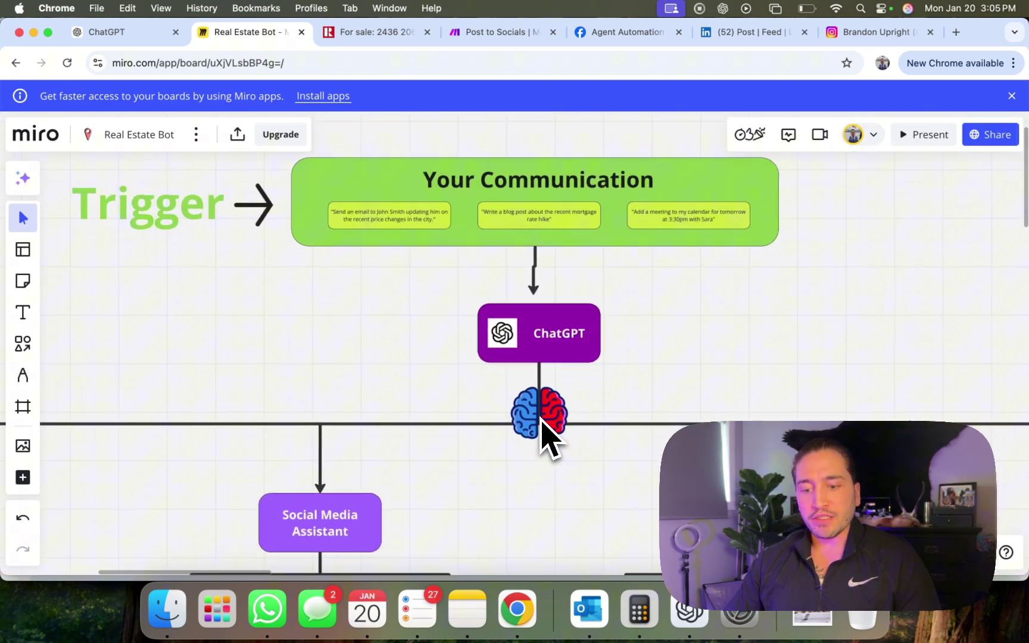
scroll(539, 438, "down", 2)
scroll(540, 423, "left", 5)
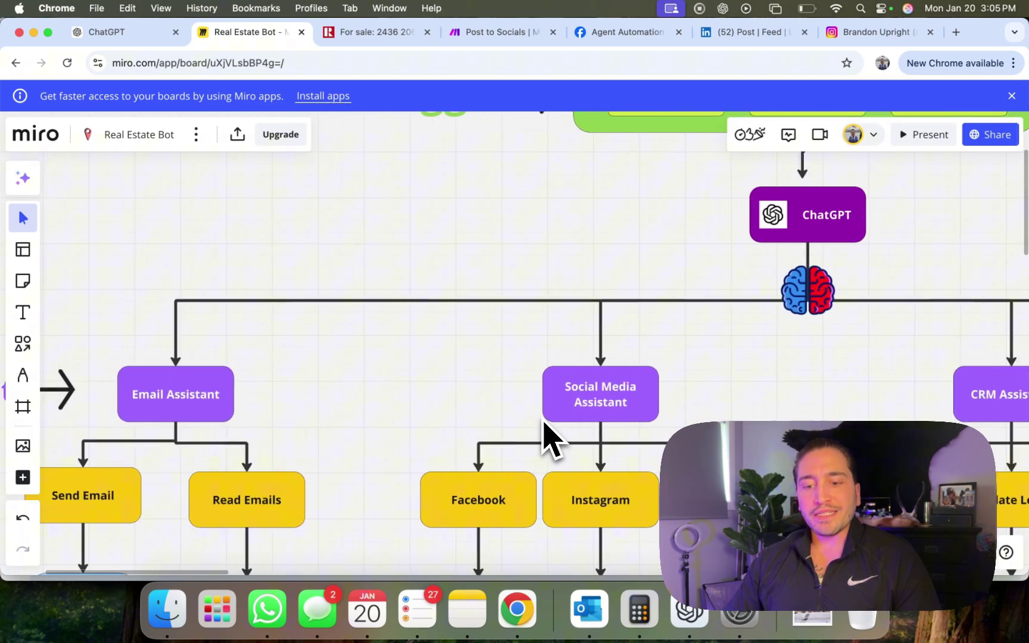
scroll(542, 436, "right", 1)
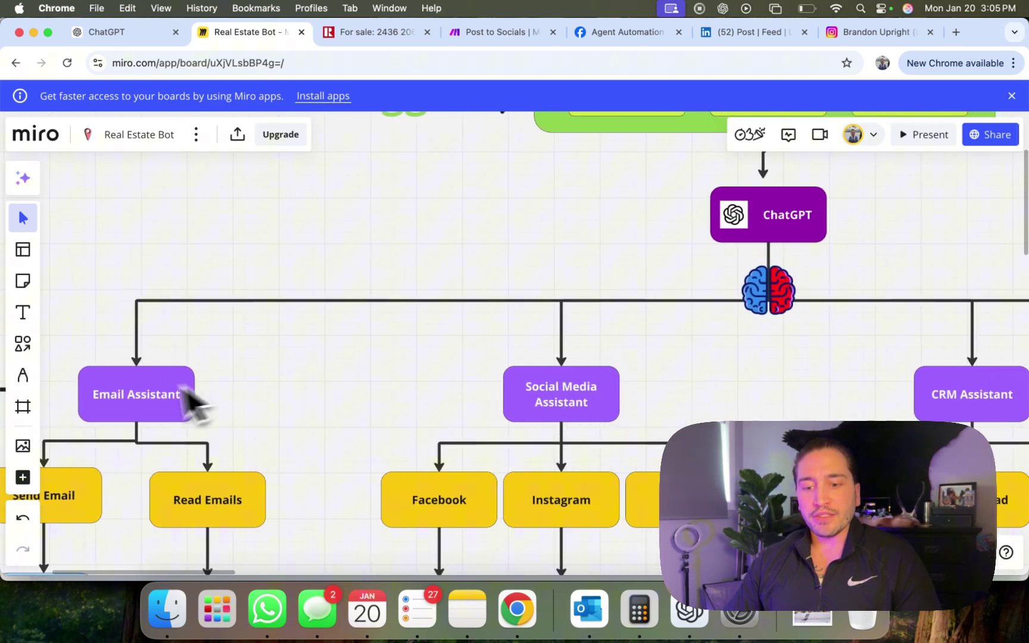
scroll(182, 405, "left", 5)
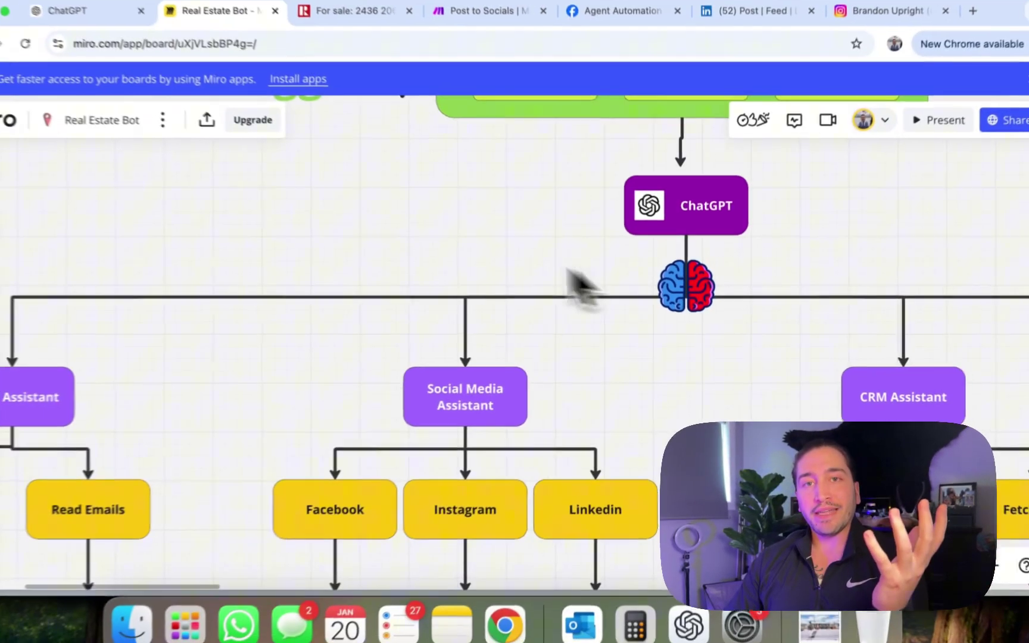
scroll(179, 381, "left", 3)
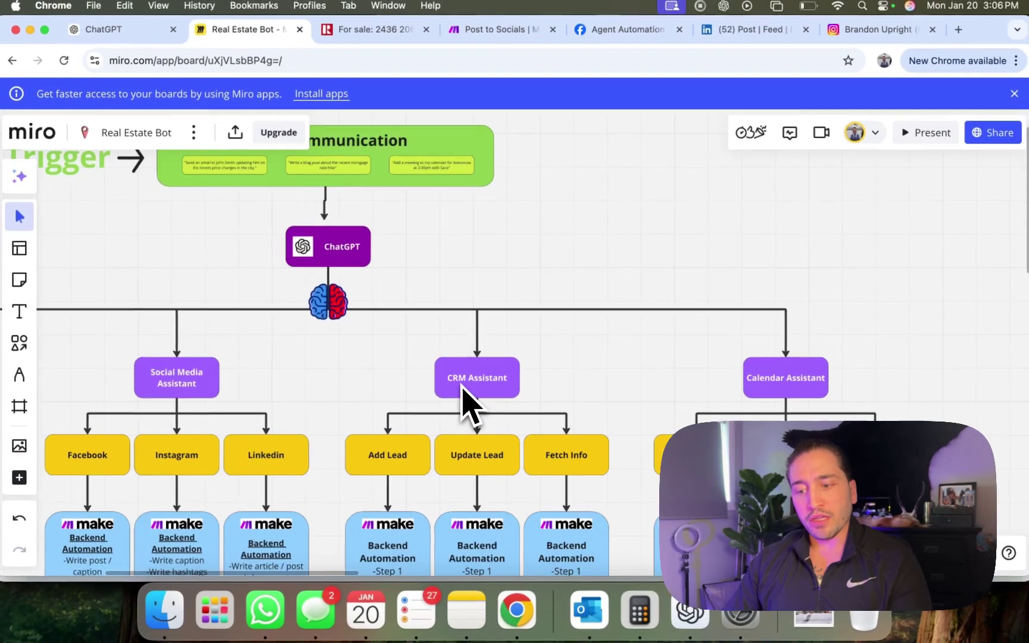
scroll(463, 386, "down", 5)
scroll(463, 386, "left", 4)
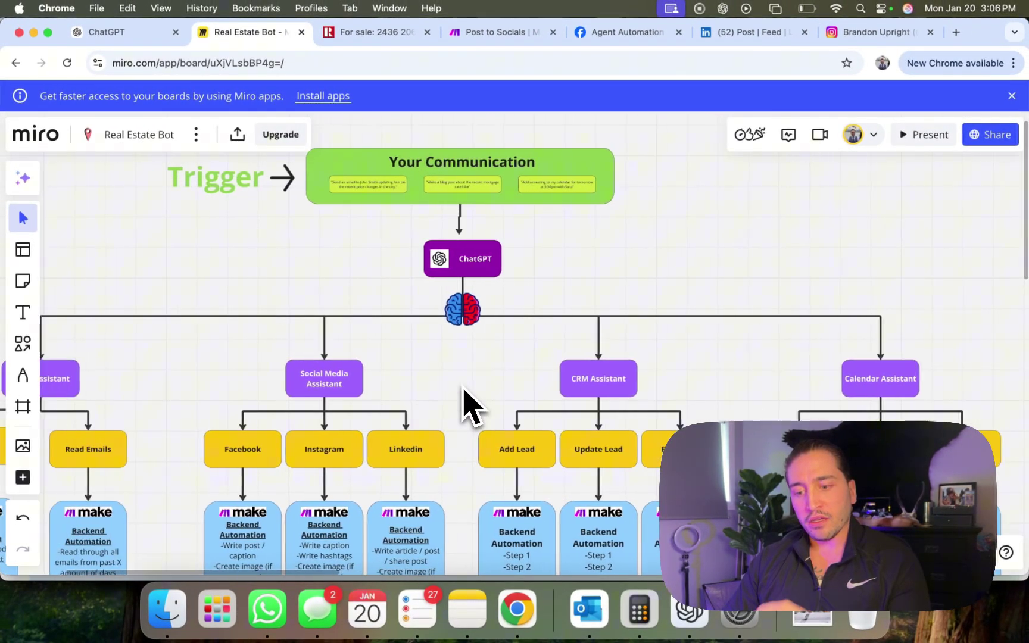
scroll(463, 387, "up", 3)
scroll(464, 388, "left", 2)
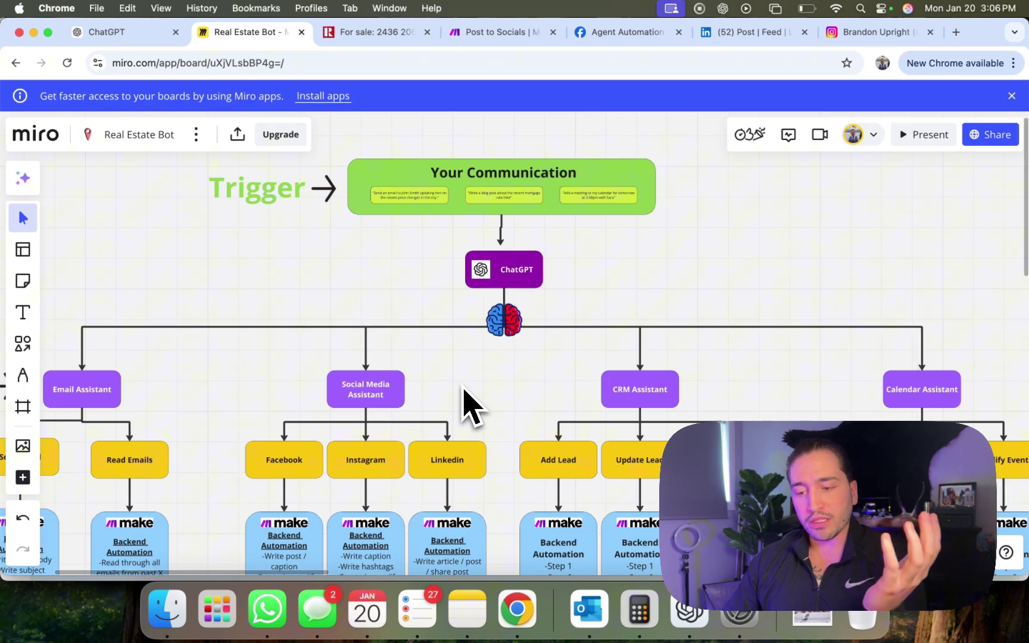
scroll(463, 388, "up", 2)
scroll(464, 389, "left", 2)
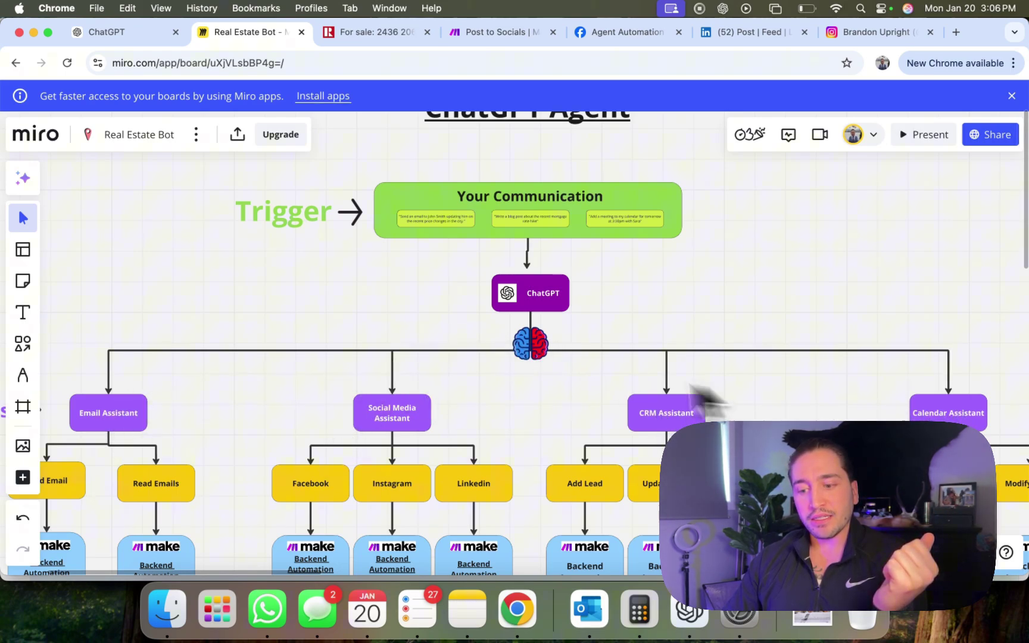
scroll(552, 379, "down", 3)
scroll(536, 367, "up", 5)
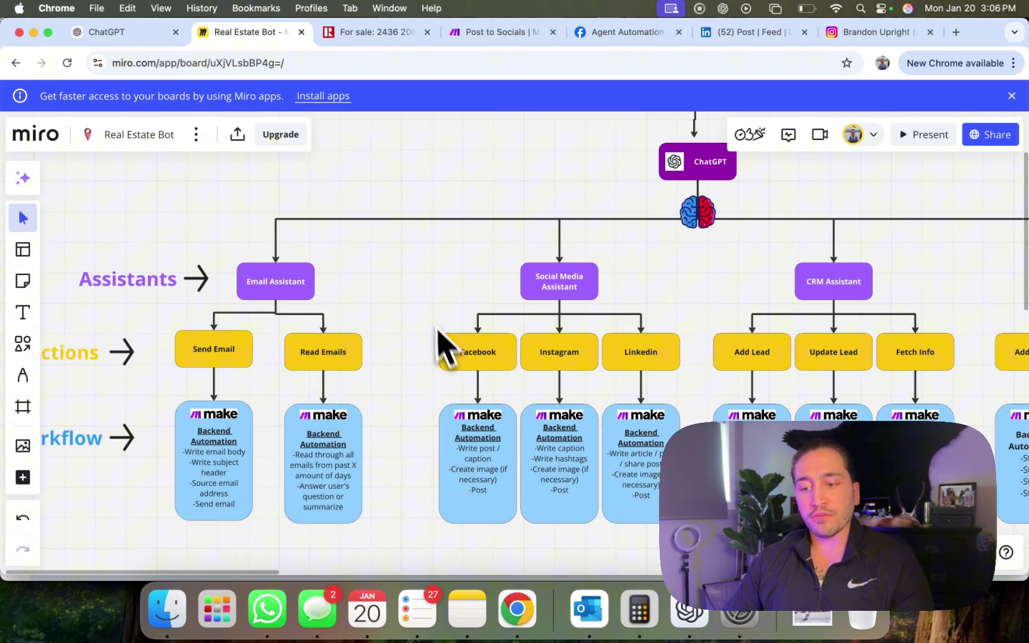
scroll(417, 304, "up", 5)
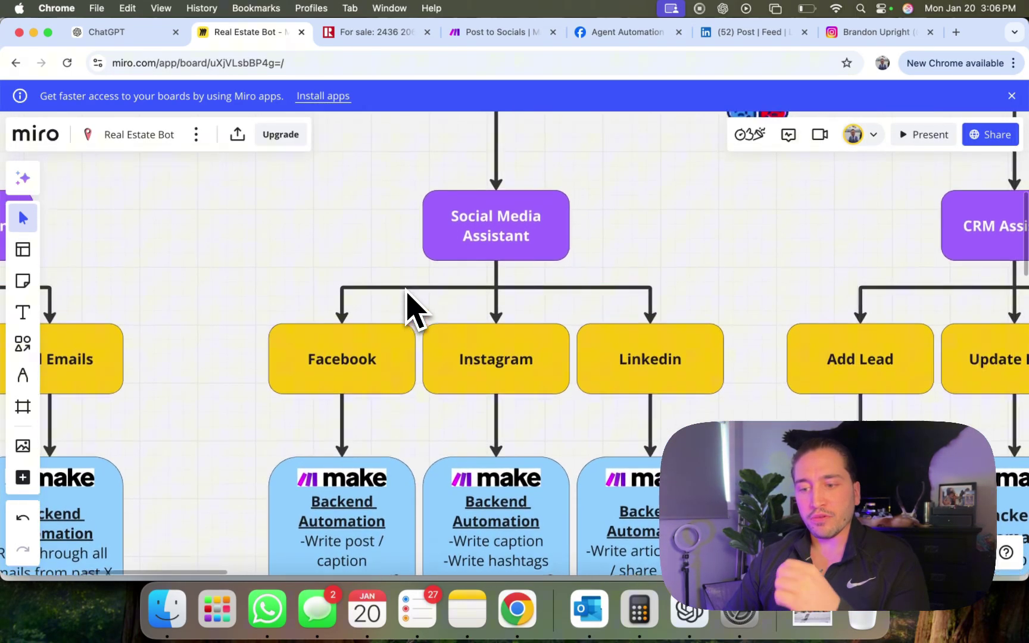
scroll(417, 285, "up", 2)
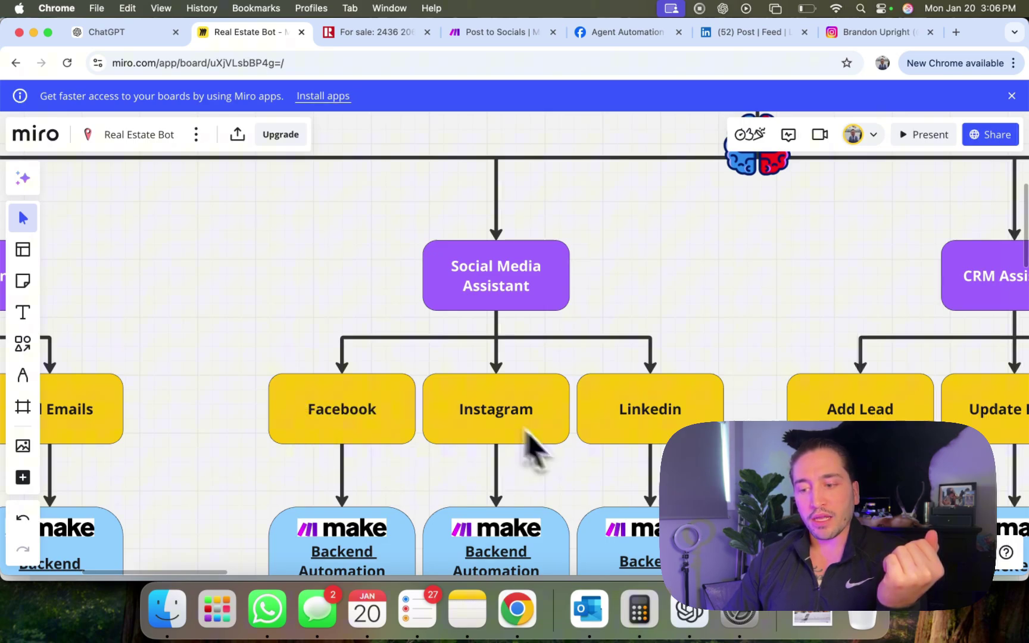
scroll(650, 435, "down", 5)
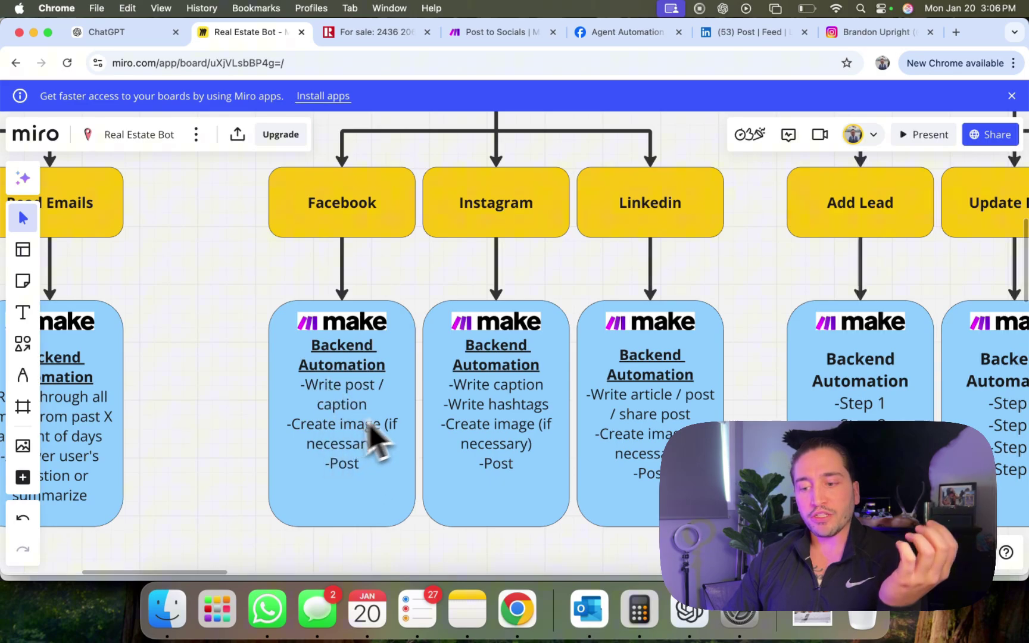
scroll(436, 223, "down", 5)
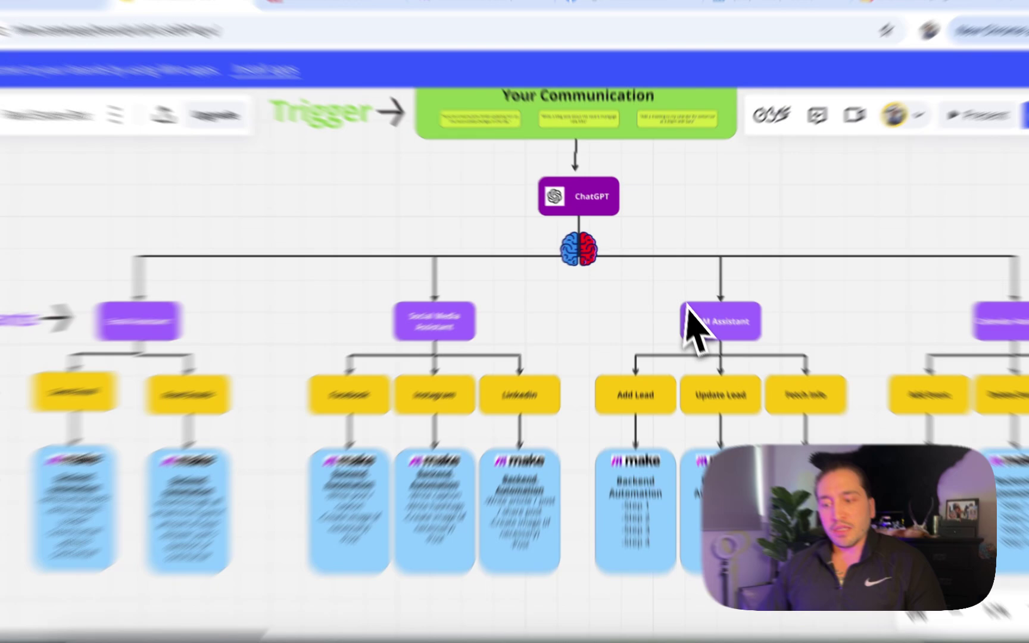
left_click_drag(632, 288, 433, 310)
scroll(589, 298, "right", 8)
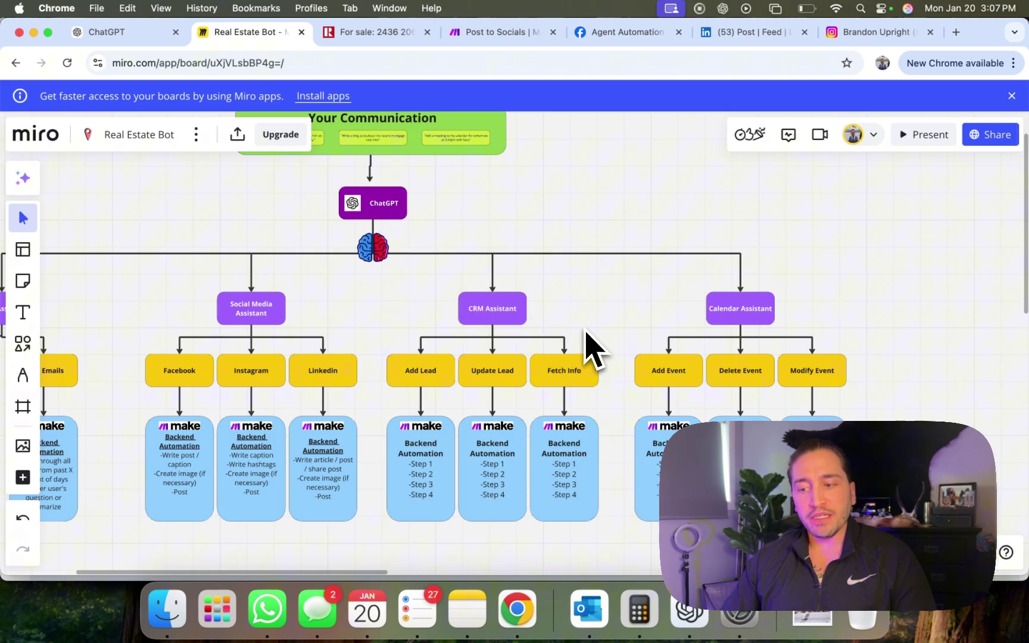
scroll(587, 348, "up", 5)
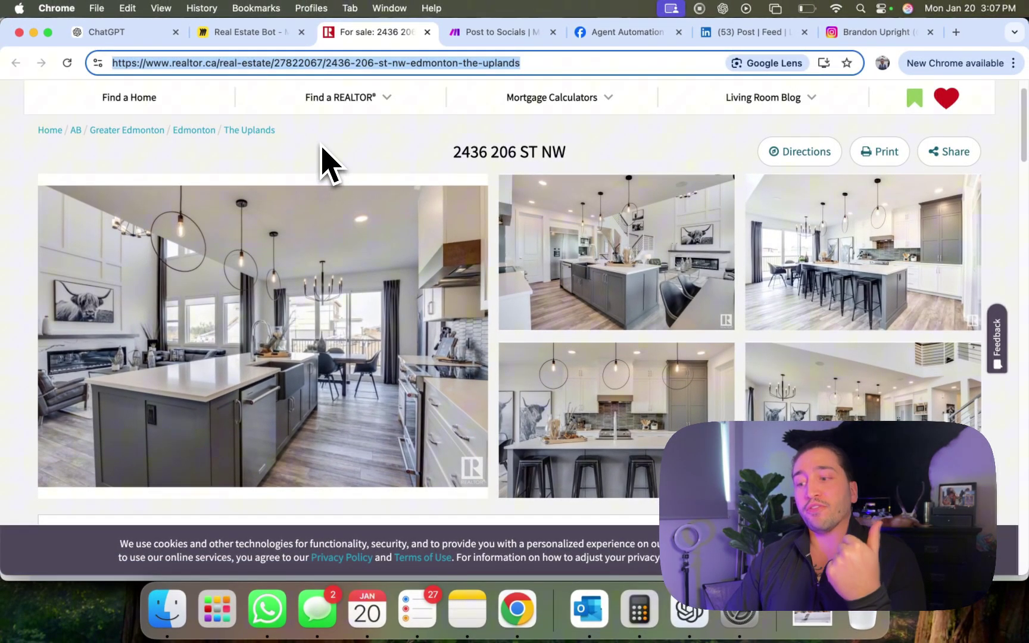
- Scroll the 2436 206 ST NW listing down and back up to show its photos and price
scroll(322, 147, "down", 2)
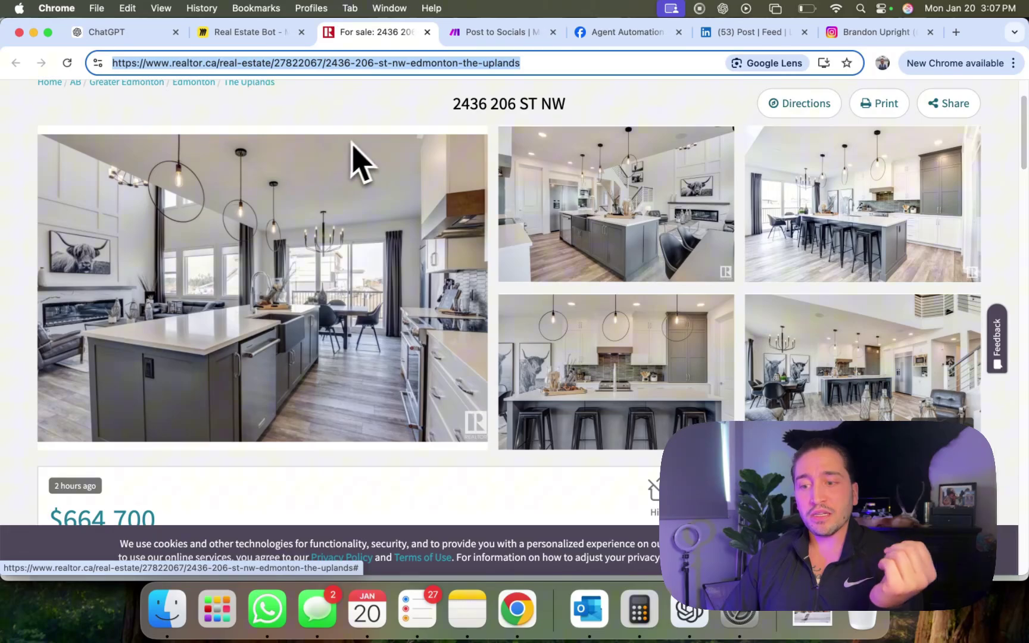
scroll(358, 156, "up", 1)
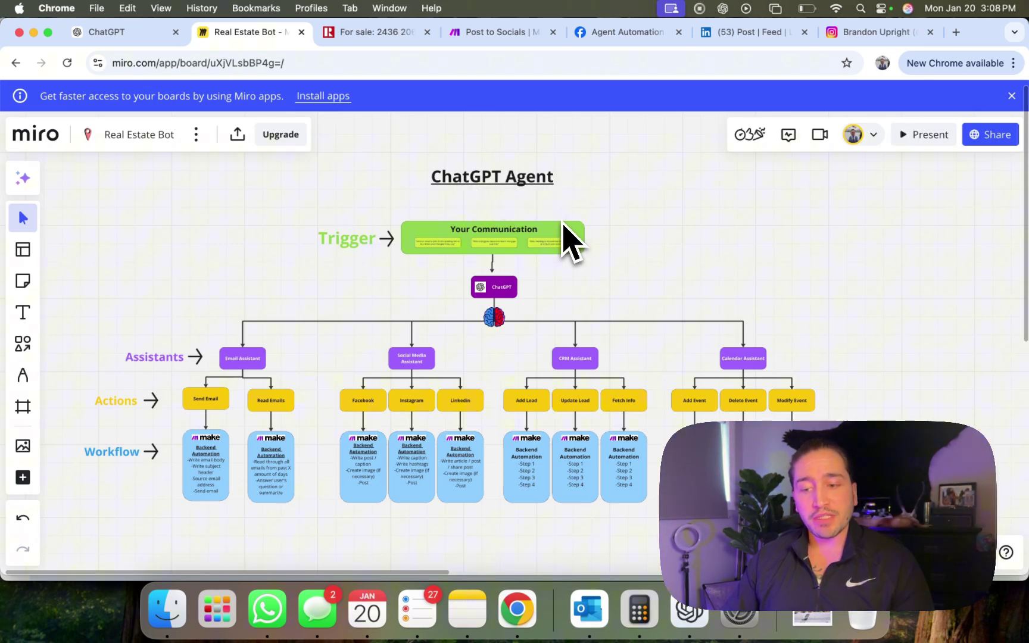
- Pan and zoom across the ChatGPT Agent flowchart to show the Trigger, Assistants, Actions and Workflow tiers
scroll(563, 224, "up", 5)
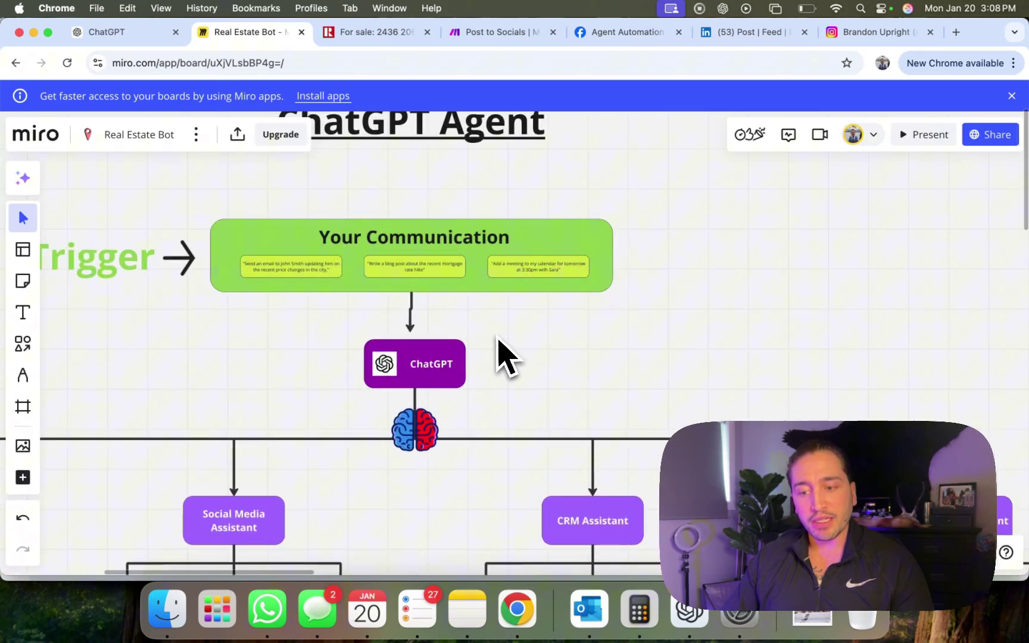
scroll(509, 356, "left", 5)
scroll(508, 357, "down", 4)
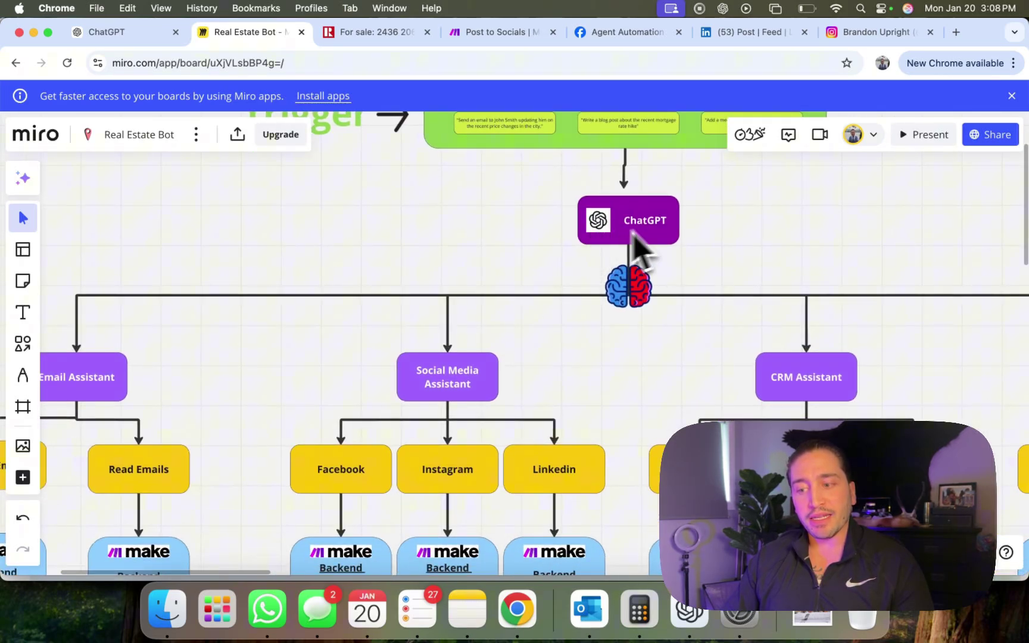
scroll(381, 265, "left", 2)
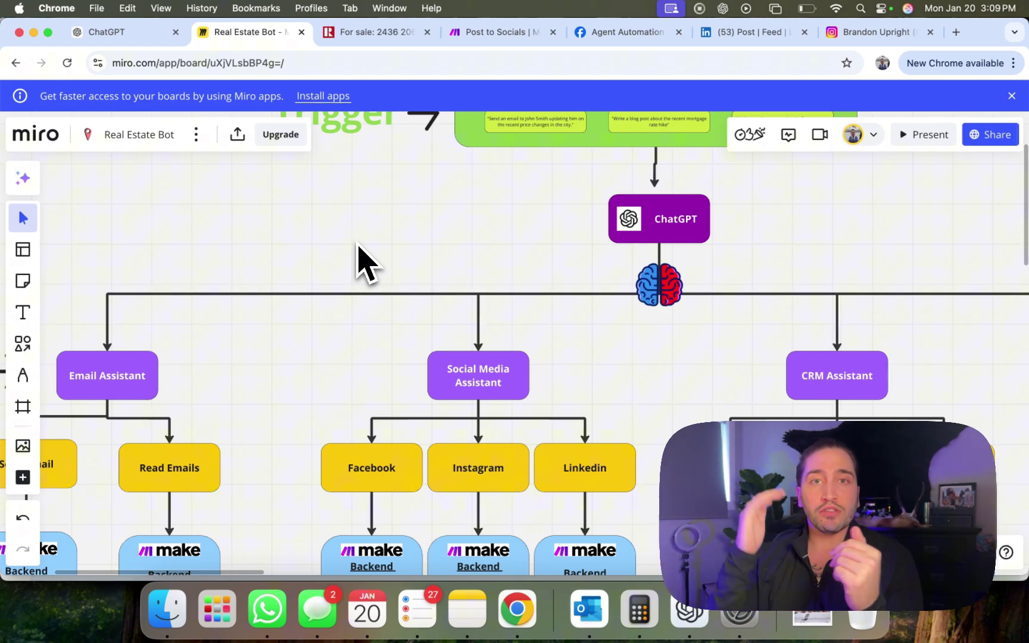
scroll(360, 262, "down", 5)
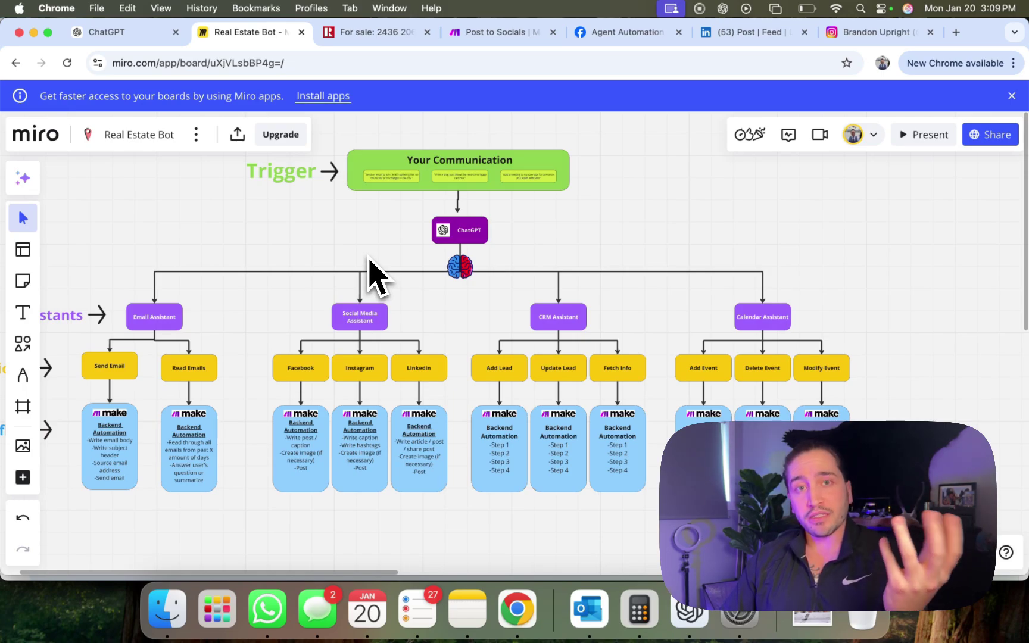
scroll(450, 303, "down", 3)
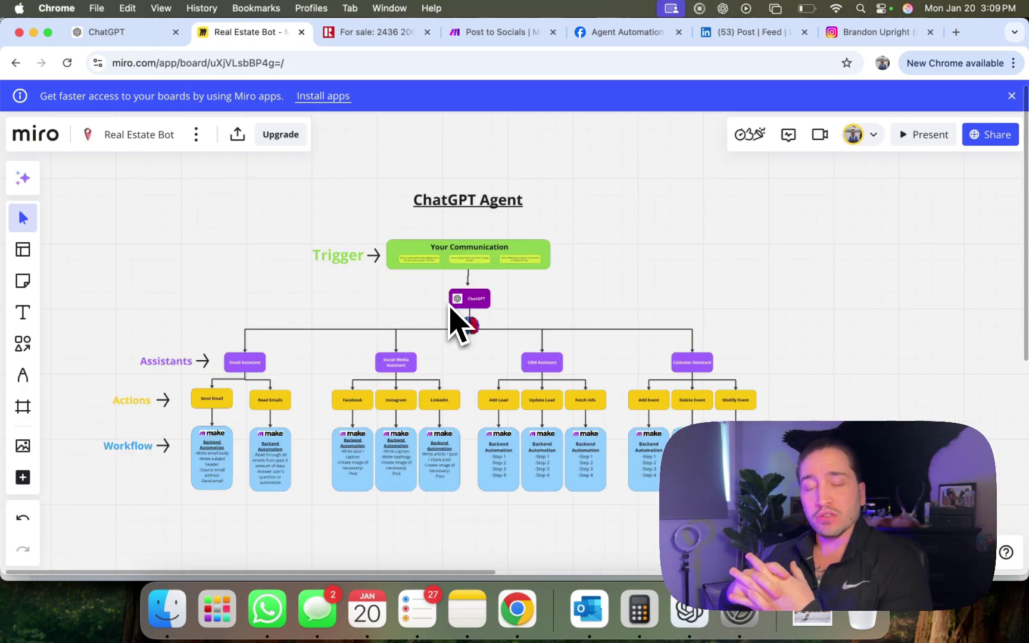